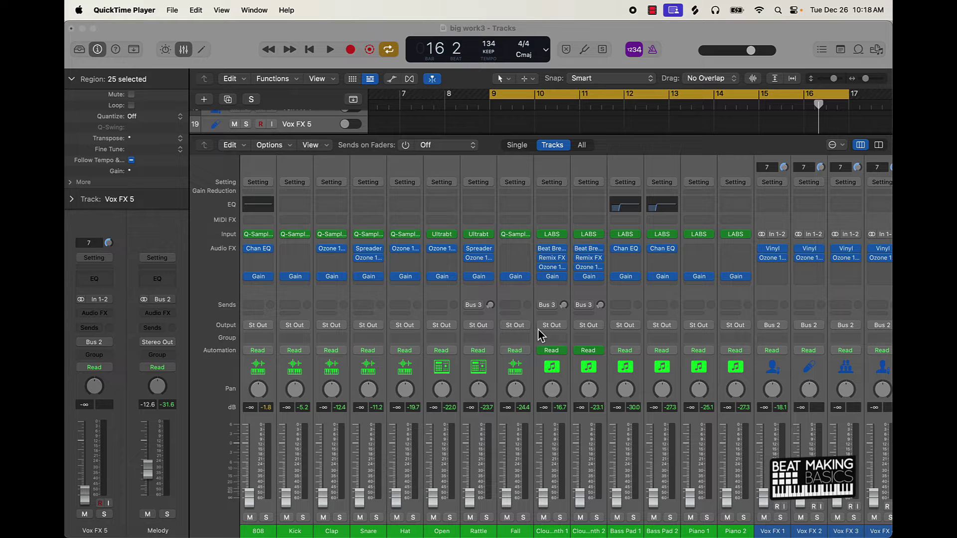
Step: Pull the faders of the tag, Drums, Melody and Reverb channels all the way down to -∞ dB
click(256, 530)
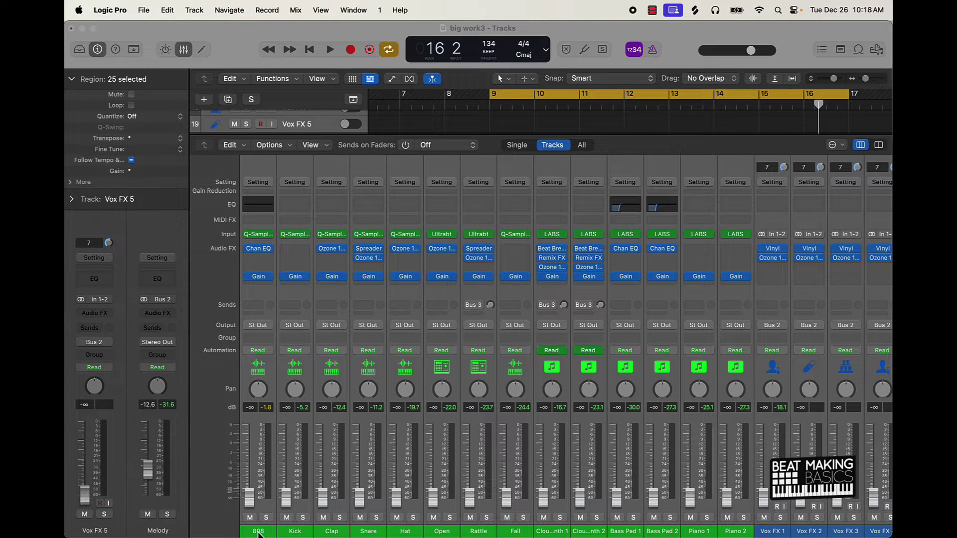
scroll(760, 500, right, 10)
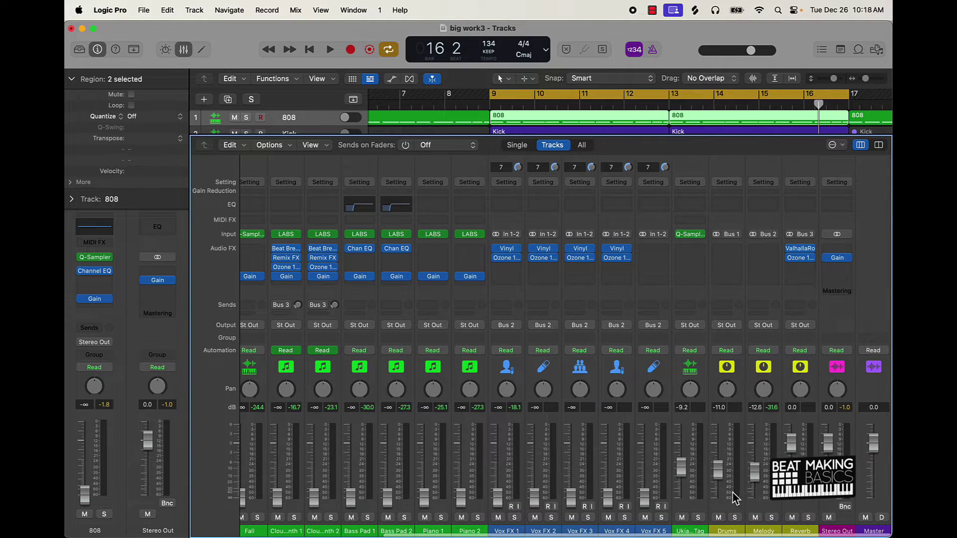
drag(681, 467, 683, 498)
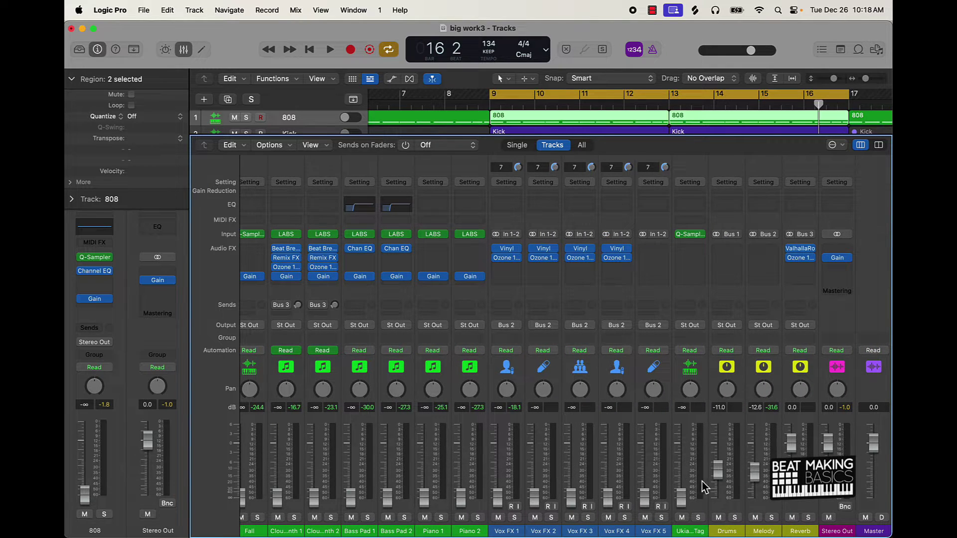
click(718, 470)
drag(718, 470, 717, 498)
drag(753, 471, 754, 498)
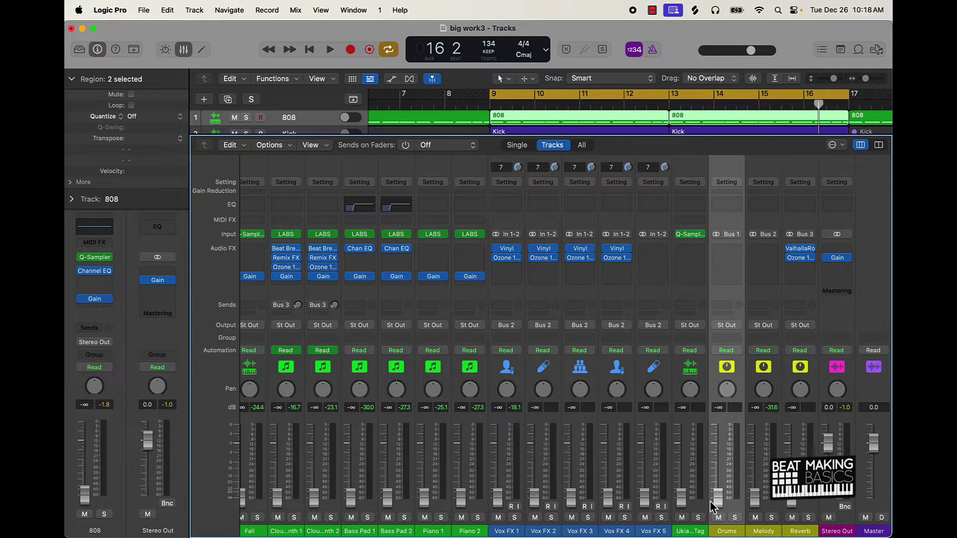
Step: Reset the 808 channel's volume to 0.0 dB and listen to it in the looped section
scroll(712, 503, left, 10)
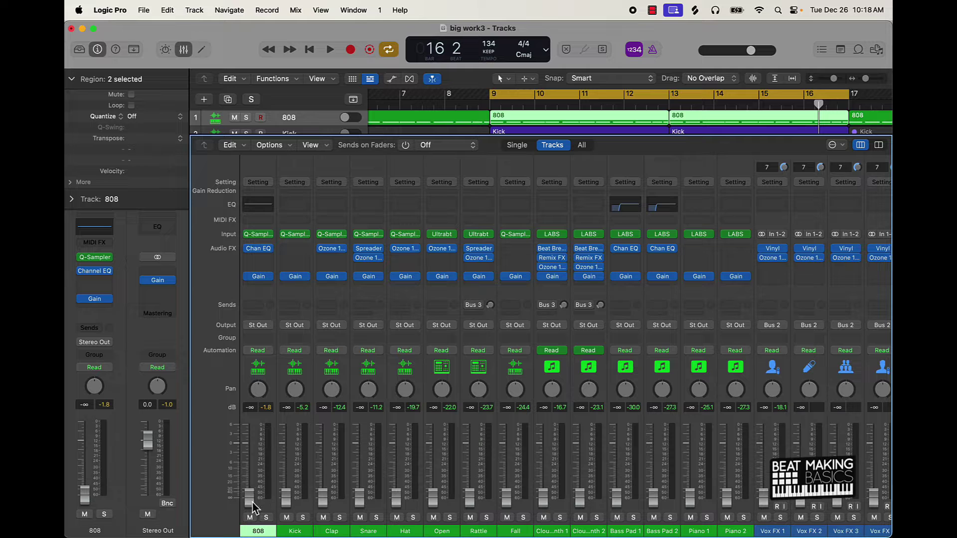
alt+click(252, 501)
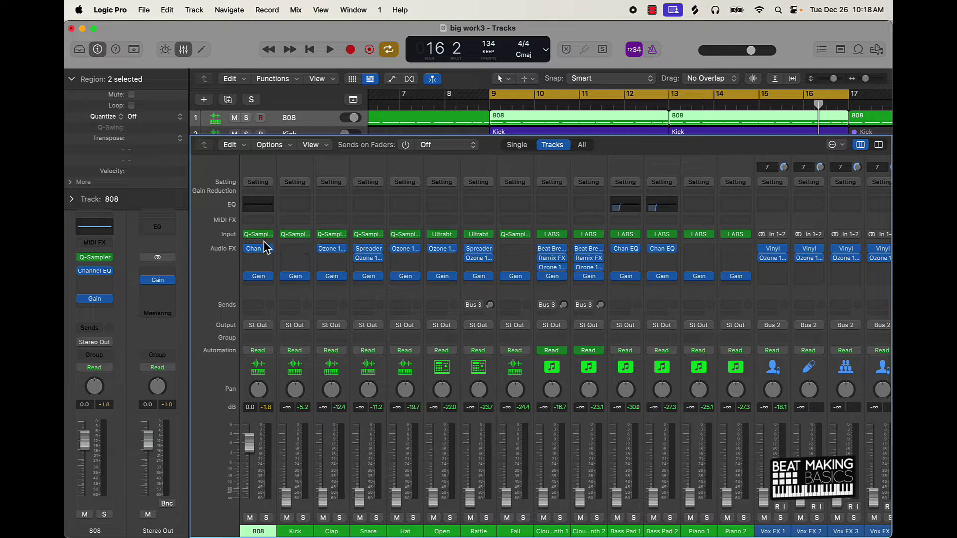
key(space)
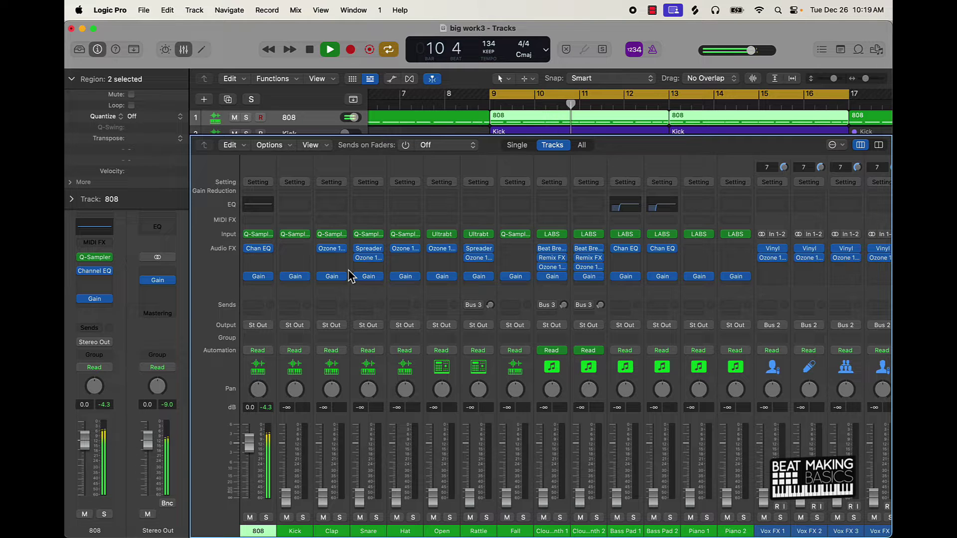
key(space)
Step: Inspect the frequency curve in the 808 channel's Channel EQ, keeping the mixer visible, and close the plug-in
mouse_move(255, 252)
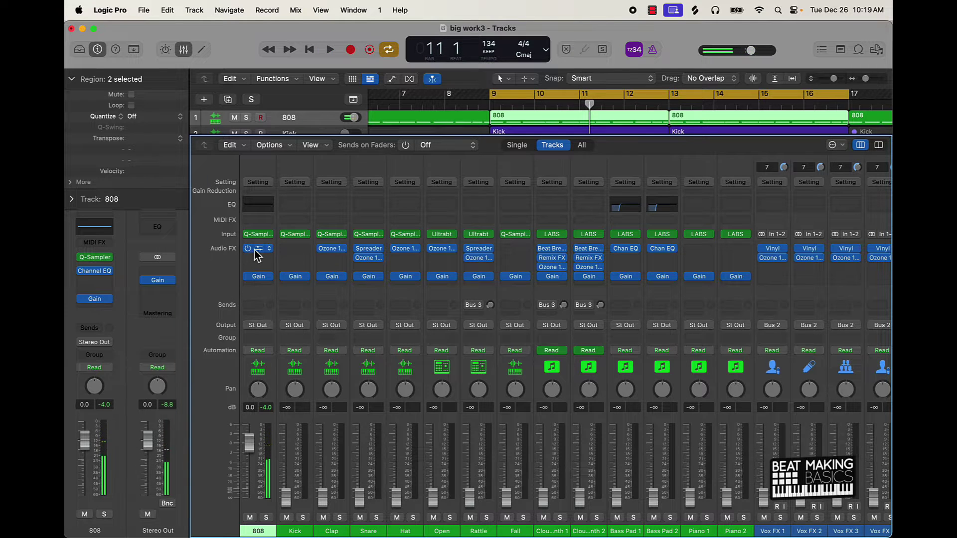
click(257, 250)
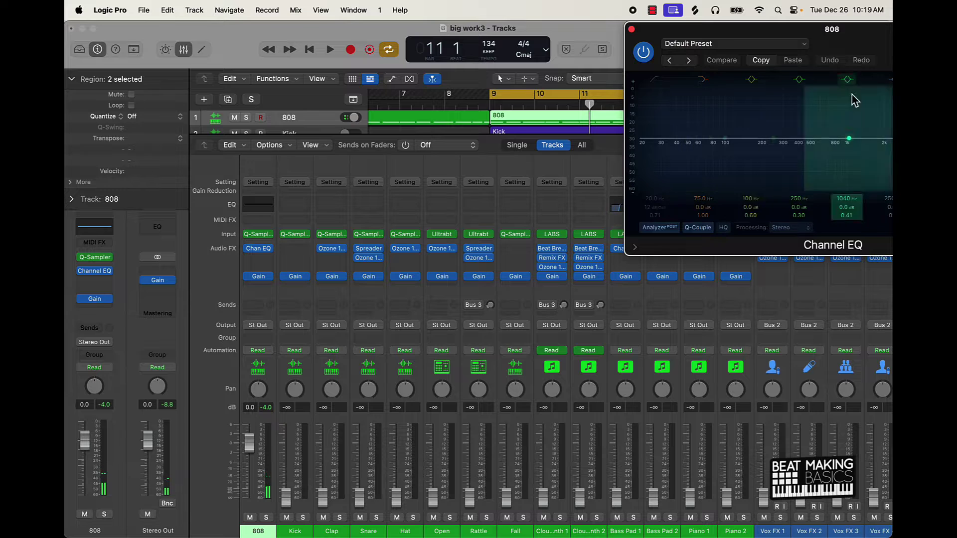
drag(864, 45, 356, 114)
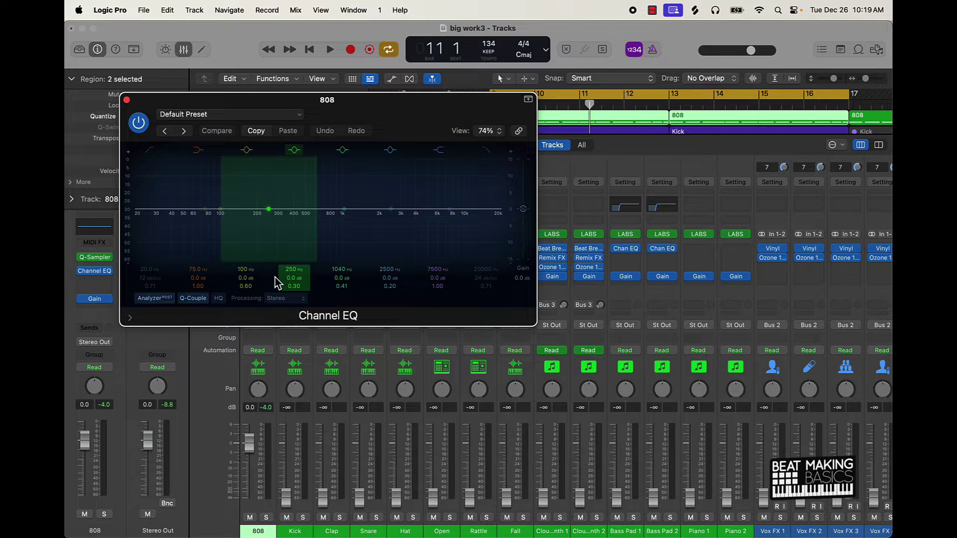
drag(438, 127, 510, 193)
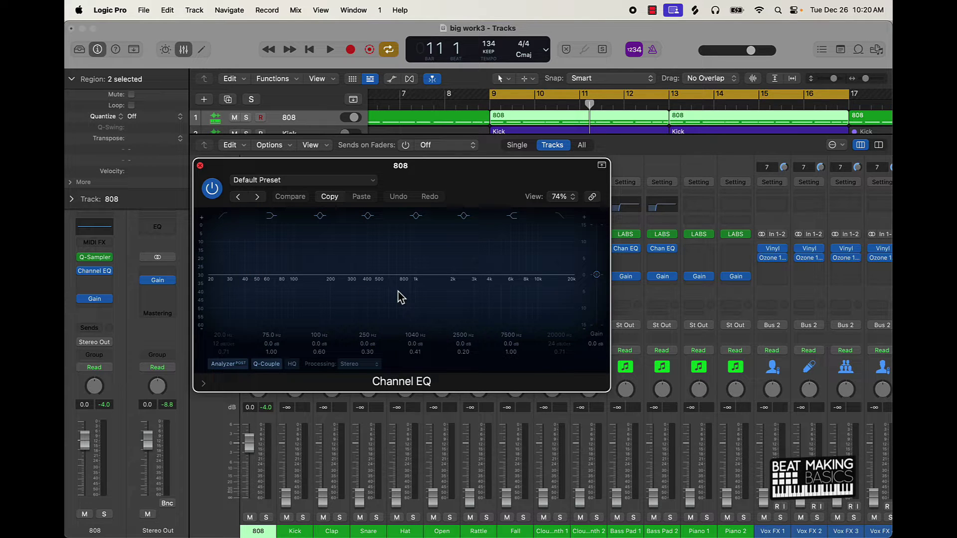
click(200, 165)
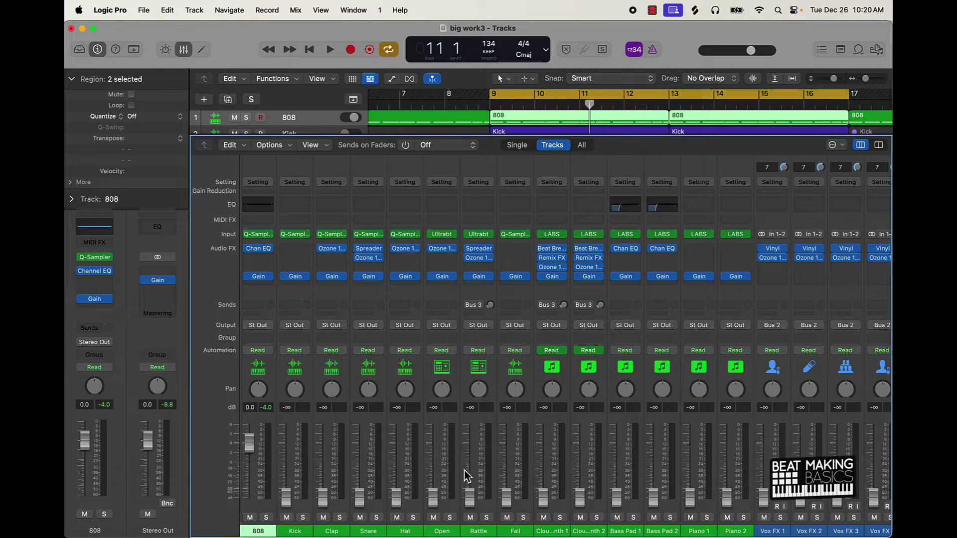
Step: Select the Cloudy Synth 1 and Cloudy Synth 2 channels together, raise both to about -5.8 dB, and listen against the 808
scroll(713, 468, right, 5)
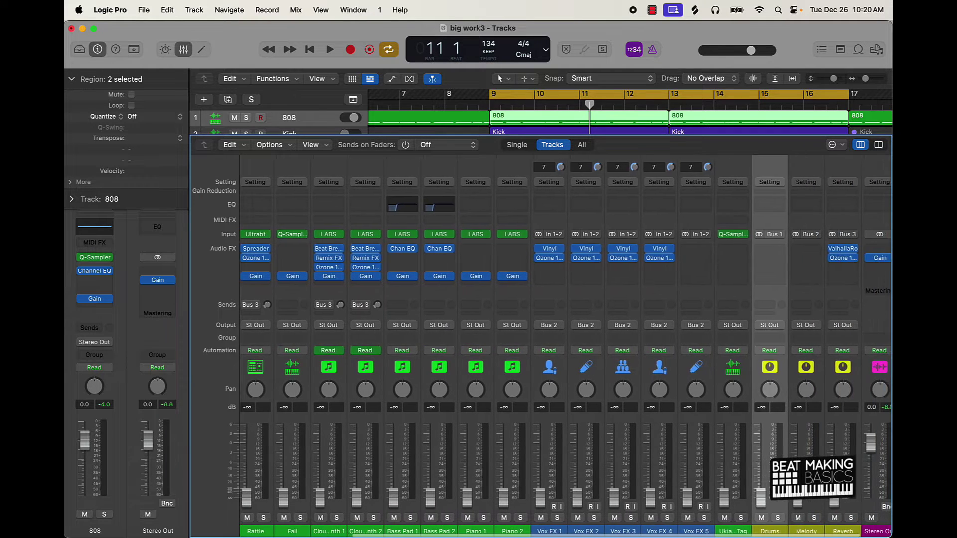
scroll(713, 468, left, 2)
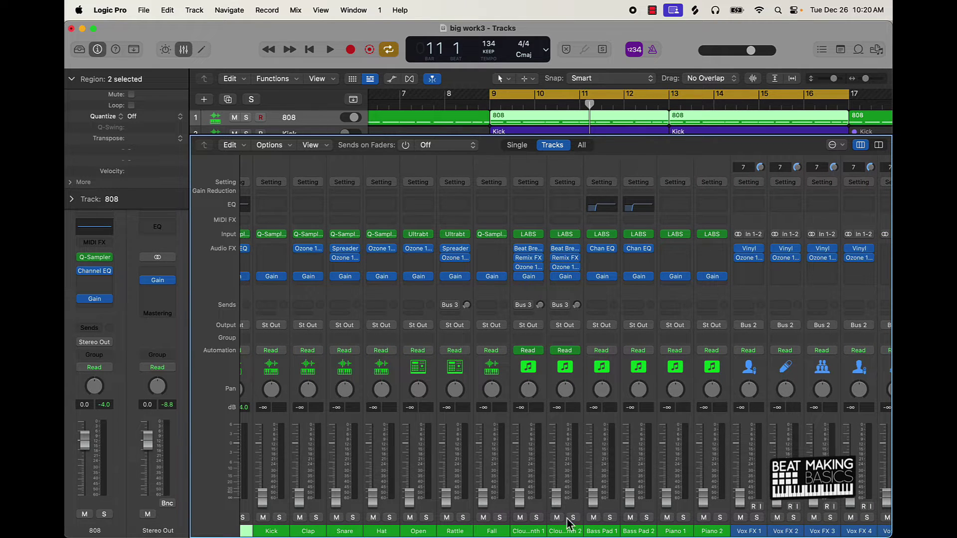
drag(568, 527, 519, 461)
shift+click(523, 527)
key(space)
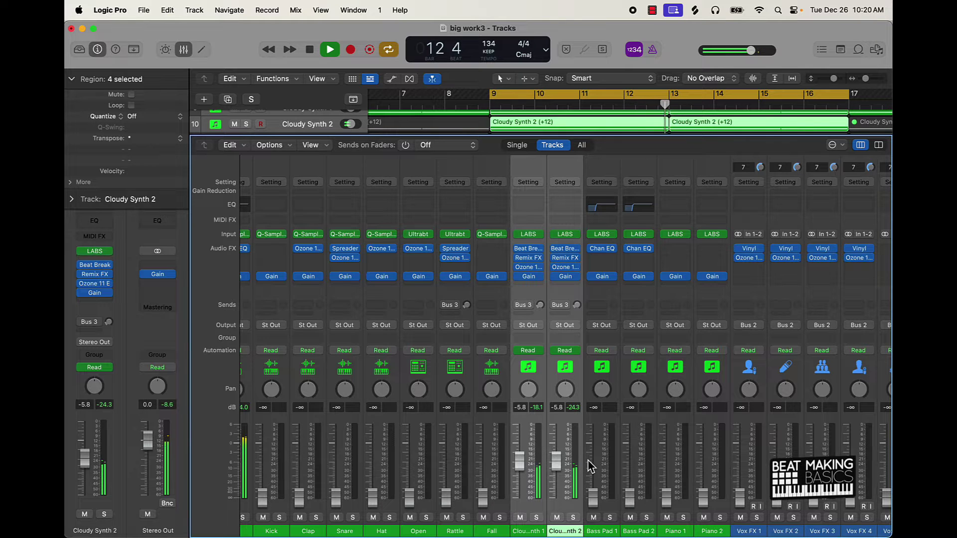
scroll(590, 467, left, 1)
key(space)
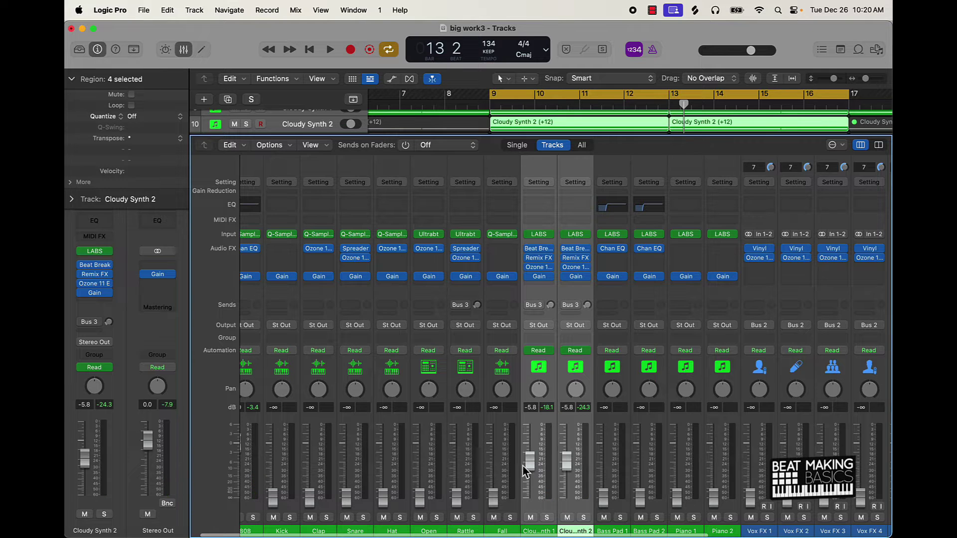
Step: Rebalance both Cloudy Synth channels against the 808 during playback, settling their volume at about -5.2 dB
scroll(425, 449, left, 1)
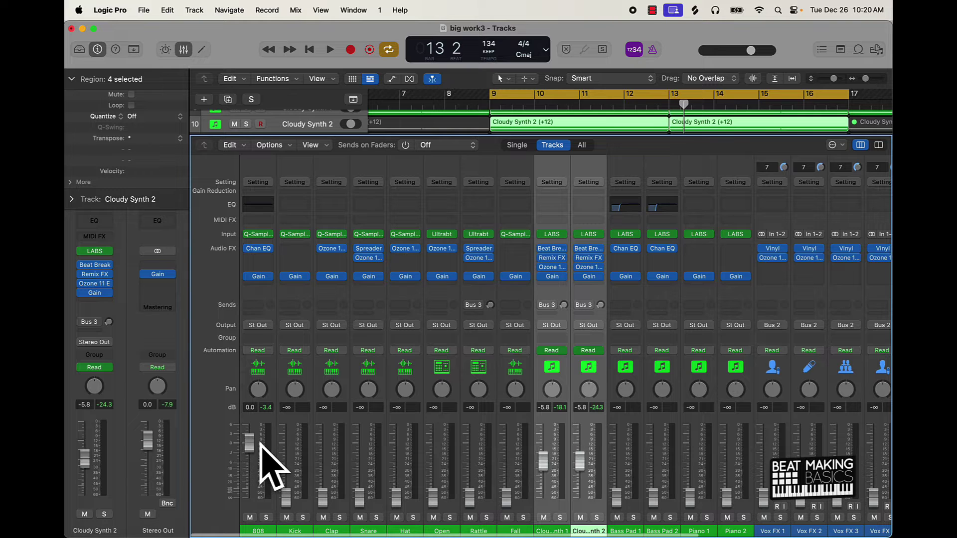
drag(543, 460, 542, 465)
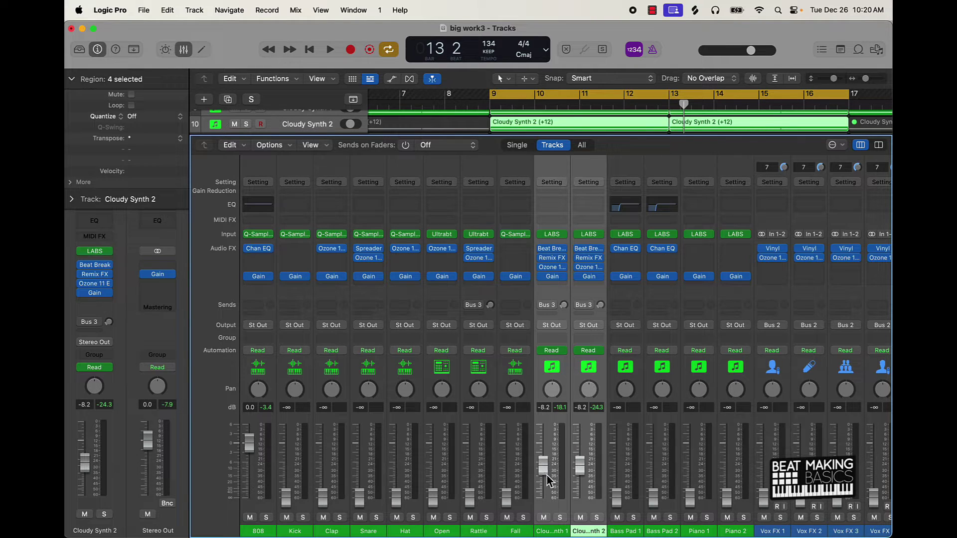
key(space)
drag(548, 481, 548, 473)
key(space)
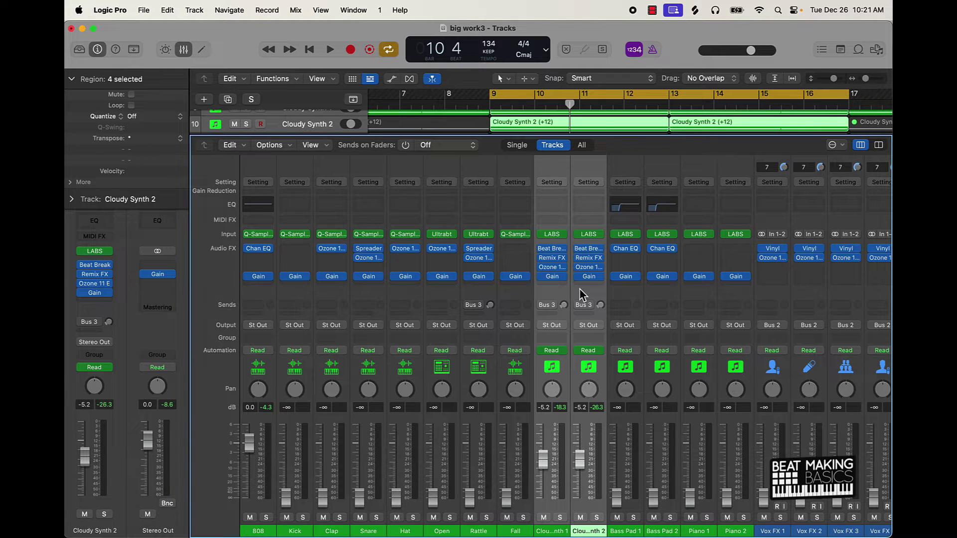
Step: Open Cloudy Synth 1's Ozone 11 Equalizer, bypass it for playback, and mute Cloudy Synth 2 to isolate the first synth
click(553, 268)
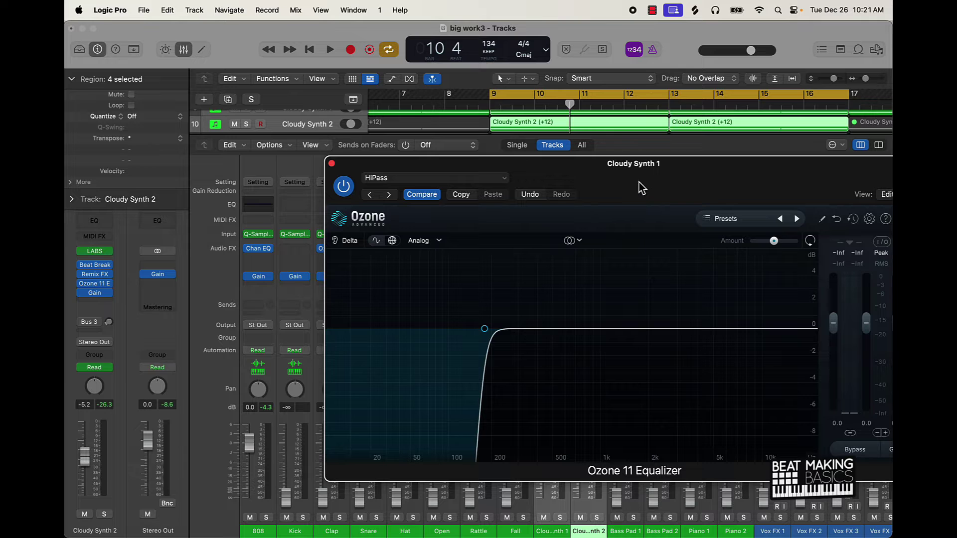
key(space)
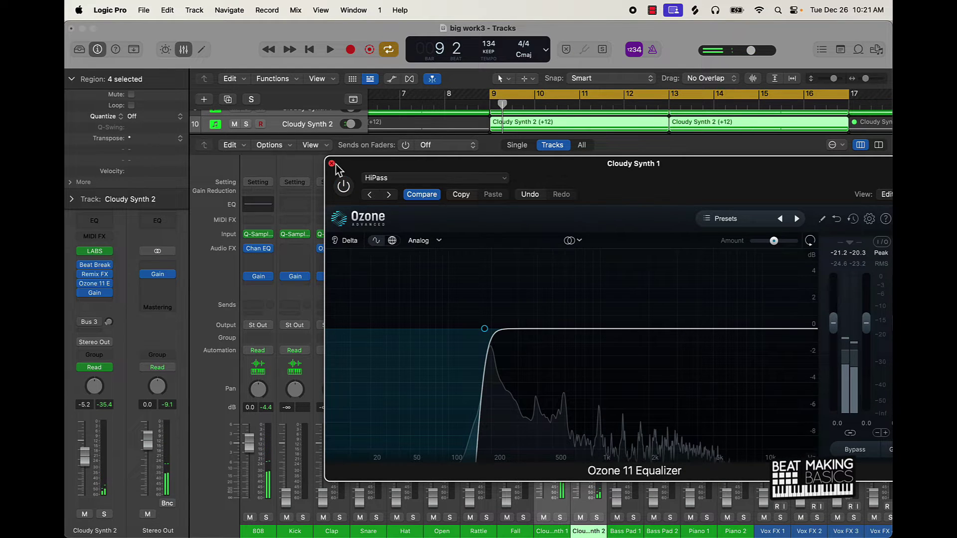
drag(381, 166, 102, 112)
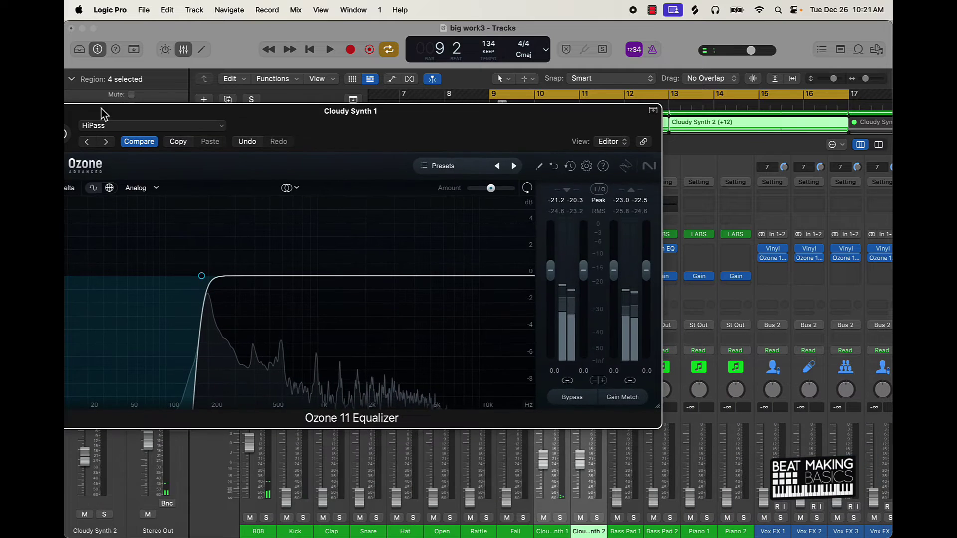
click(580, 518)
click(544, 516)
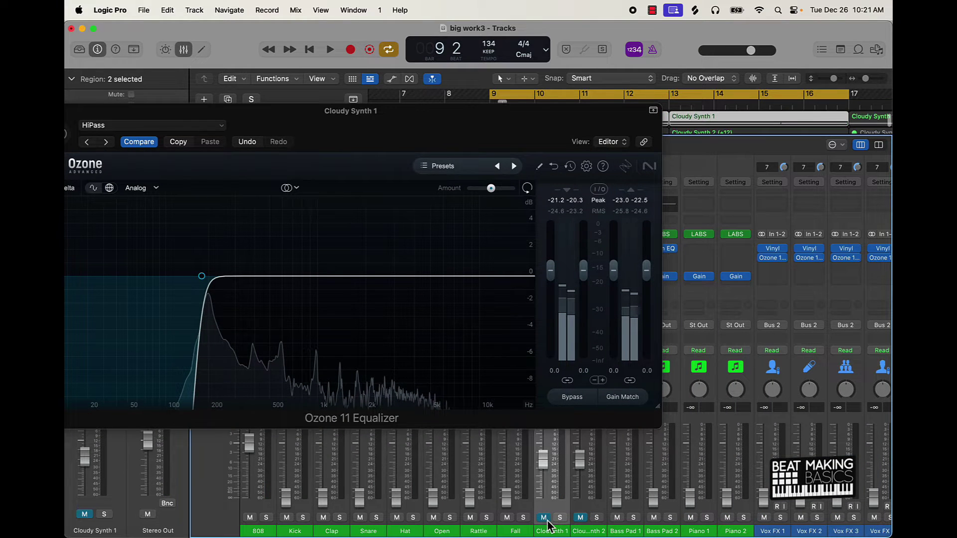
drag(445, 133, 666, 126)
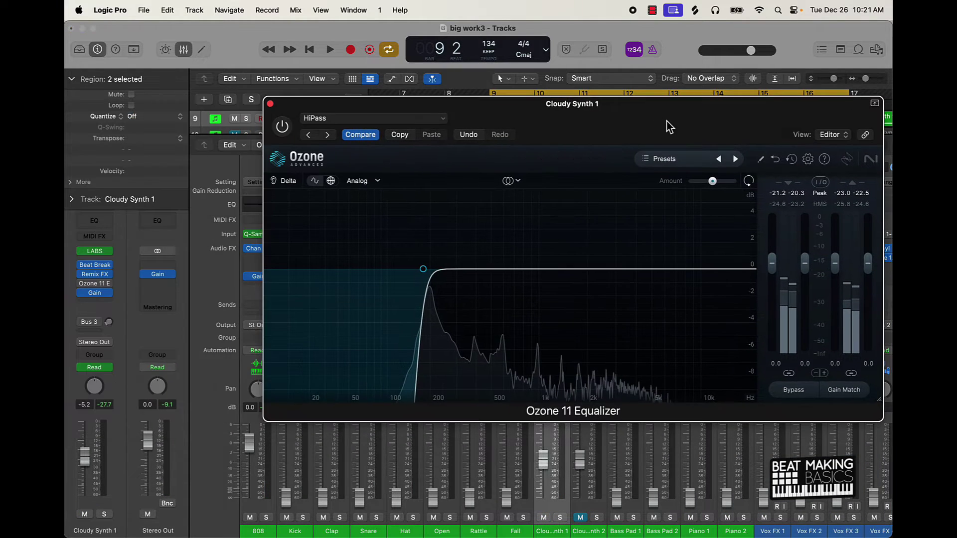
Step: Audition Cloudy Synth 1 with its equalizer bypassed, and switch the equalizer back on to compare the sound
key(space)
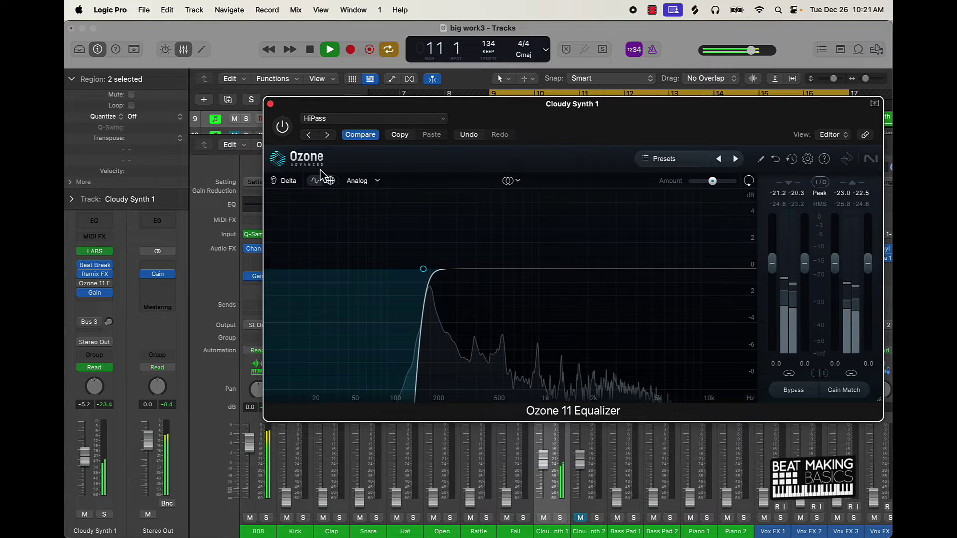
click(282, 126)
key(space)
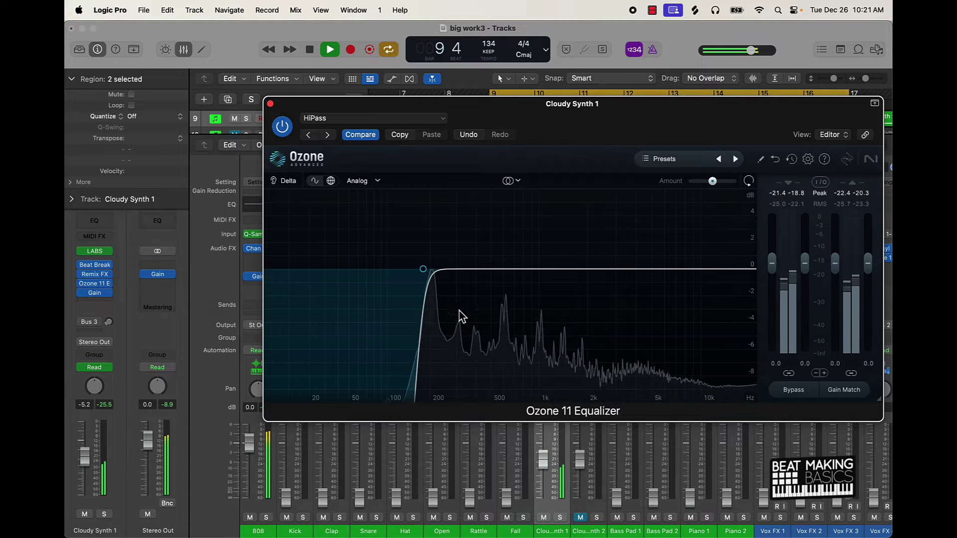
Step: Sweep Cloudy Synth 1's high-pass filter up to about 653 Hz and set its slope to 24 dB/oct
mouse_move(429, 276)
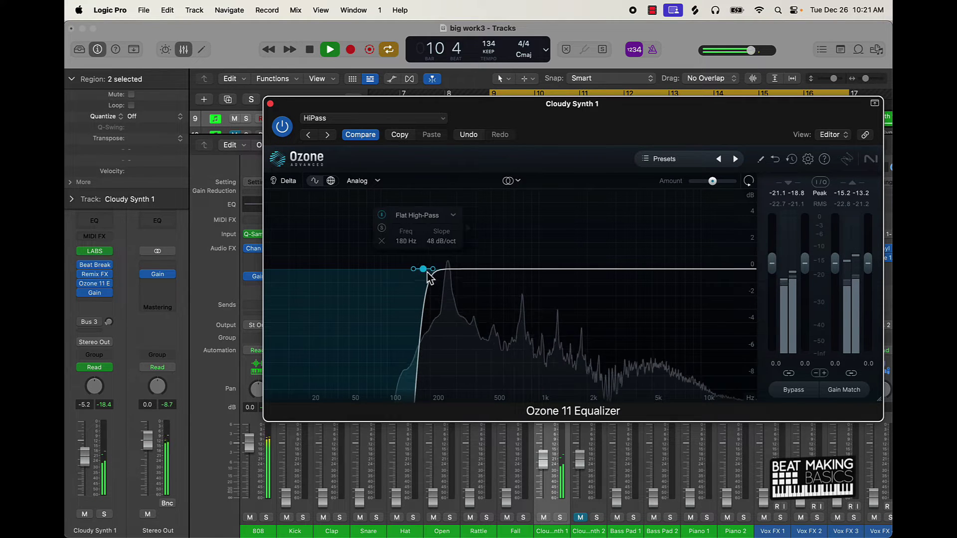
drag(428, 274, 506, 273)
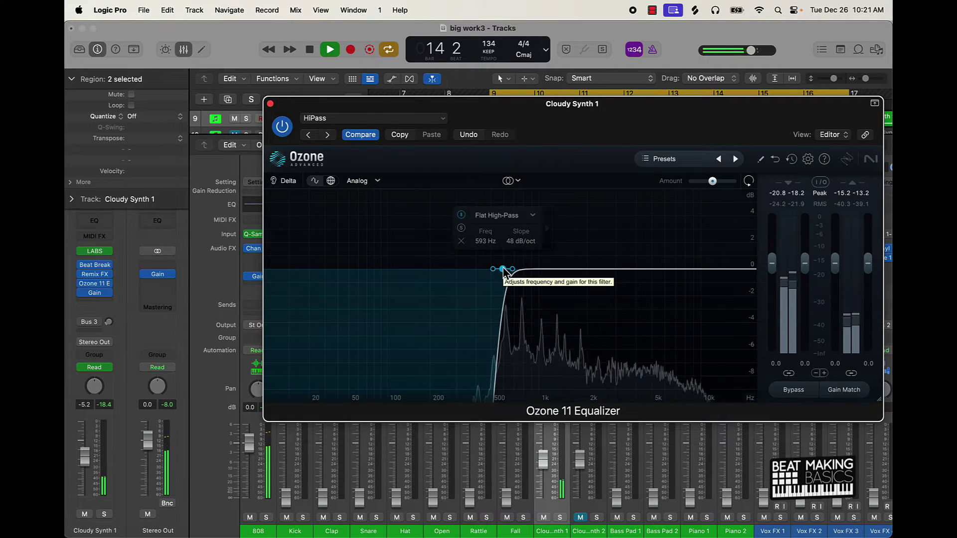
scroll(504, 270, down, 4)
key(space)
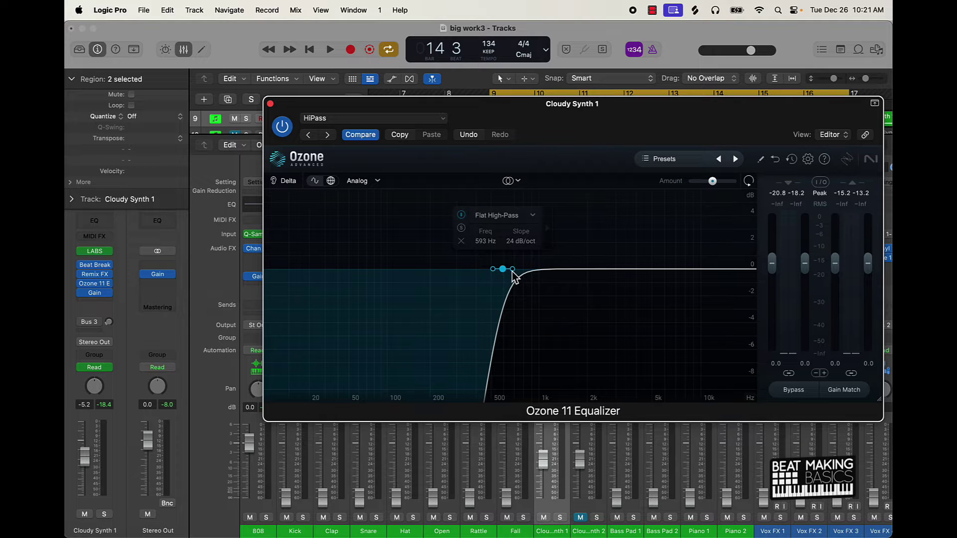
scroll(515, 277, down, 1)
scroll(515, 277, up, 1)
mouse_move(506, 274)
mouse_down()
mouse_move(489, 274)
mouse_move(600, 274)
mouse_move(455, 275)
mouse_move(608, 277)
mouse_move(515, 288)
mouse_up()
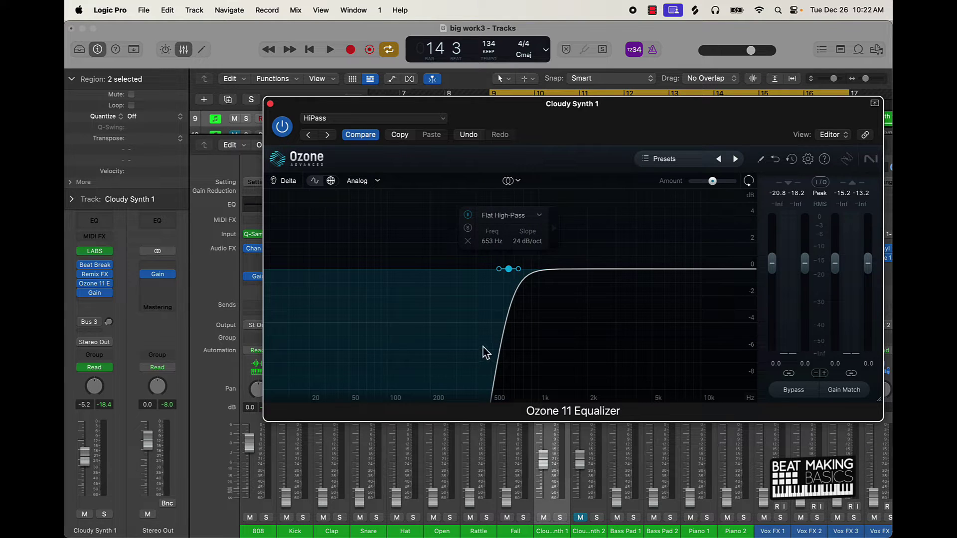
Step: Lower Cloudy Synth 1's high-pass cutoff to about 219 Hz while listening, and close the equalizer
key(space)
drag(508, 270, 444, 290)
key(space)
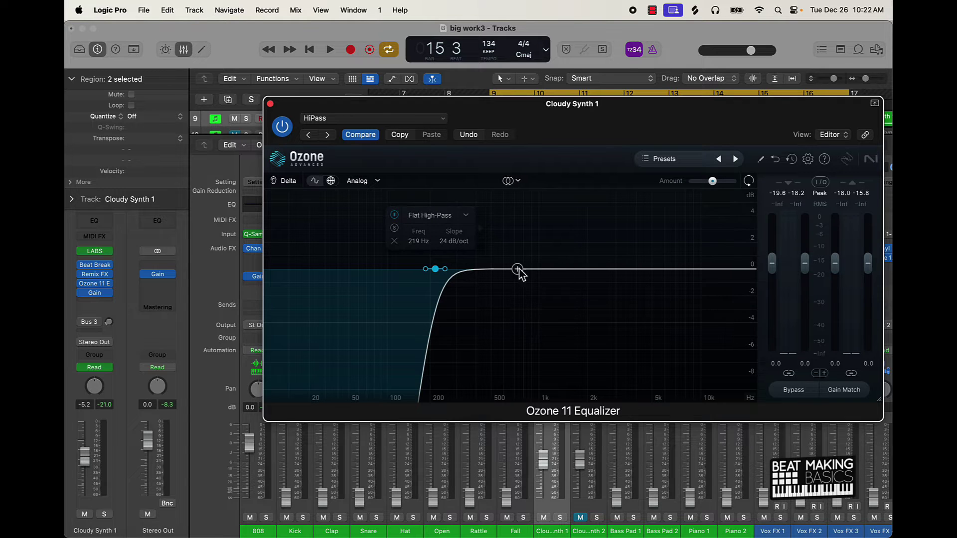
click(270, 104)
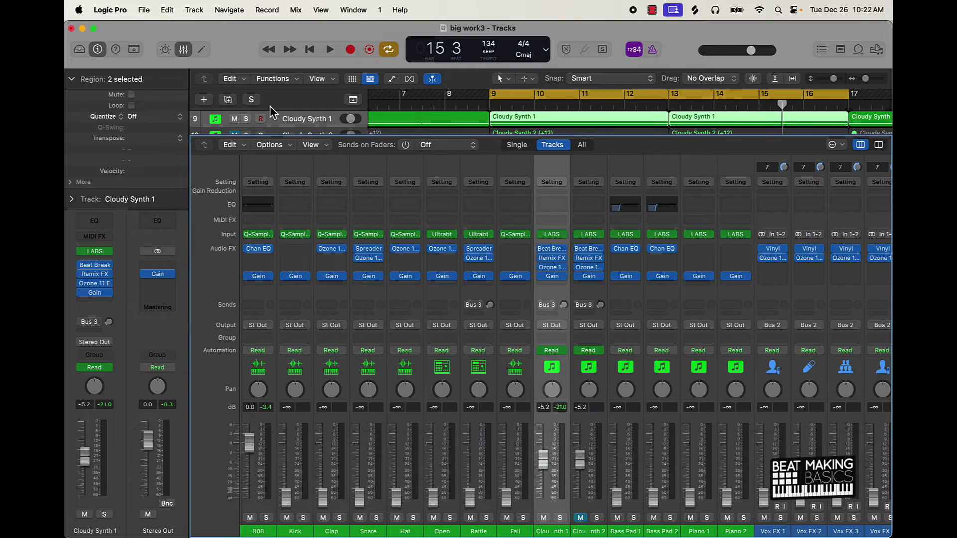
Step: Unmute Cloudy Synth 2, play the loop, and check the synth's Ozone 11 Equalizer settings before closing it
click(581, 518)
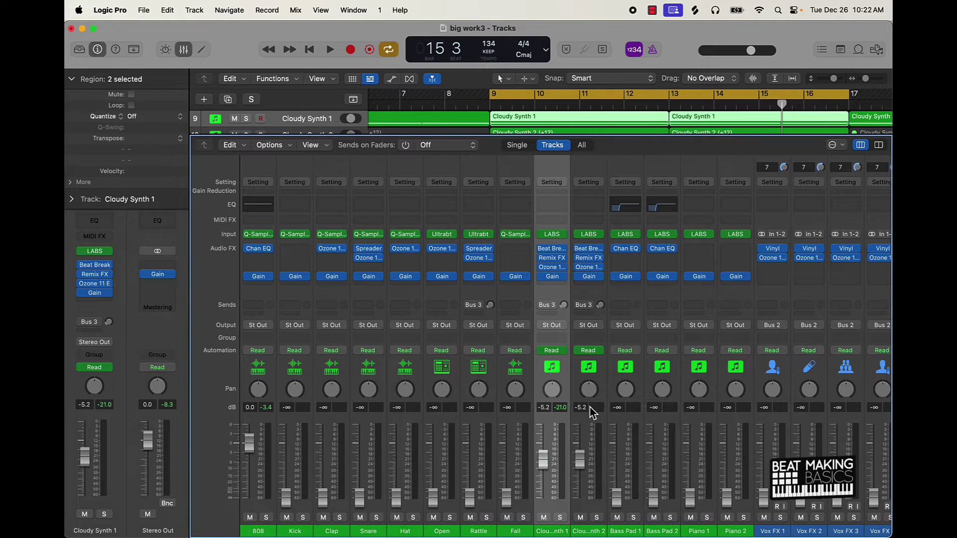
key(space)
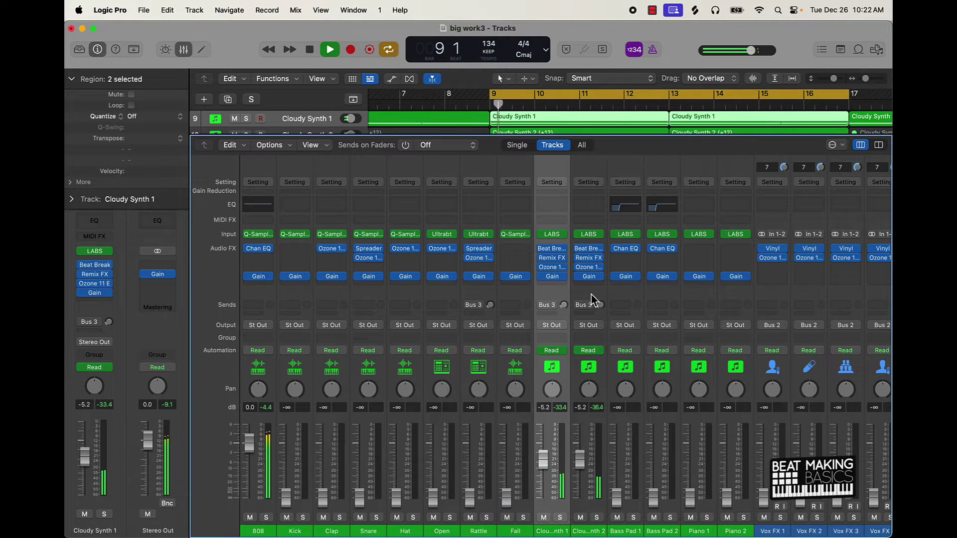
click(590, 268)
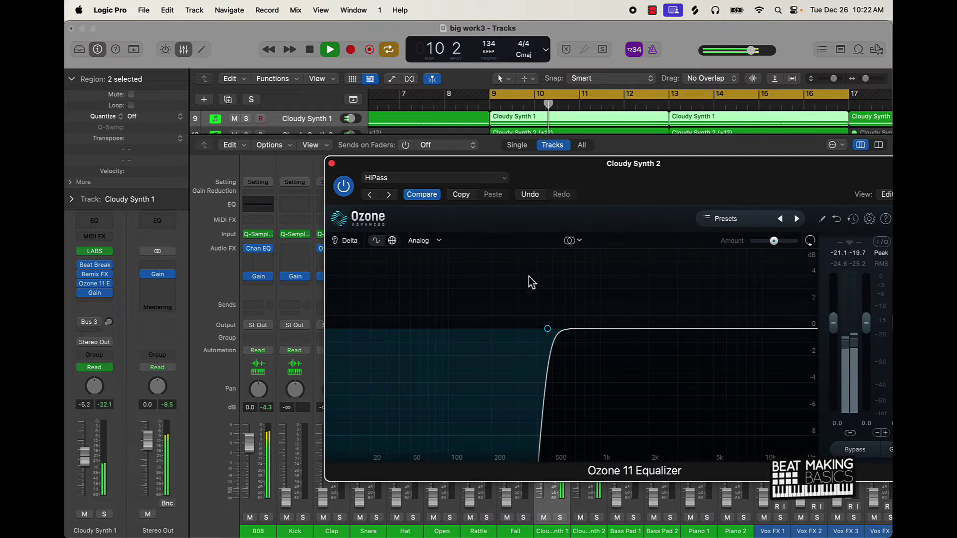
click(331, 164)
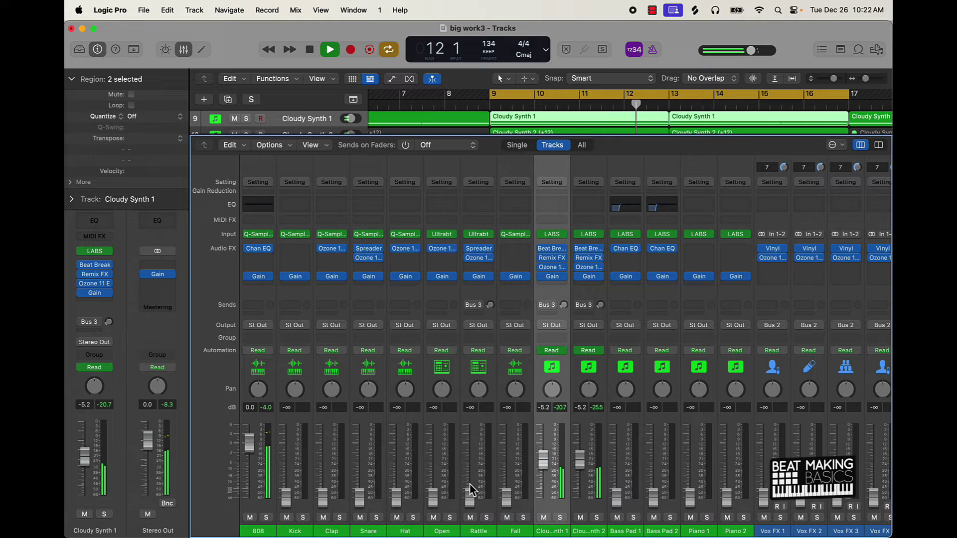
Step: Mute Cloudy Synth 1 and compare Cloudy Synth 2 with its Ozone 11 Equalizer bypassed and switched back on
click(543, 517)
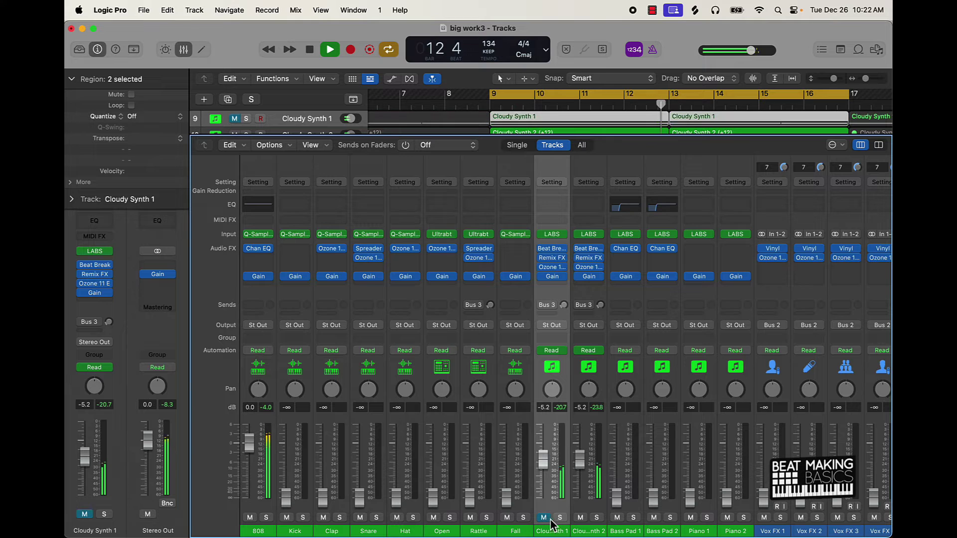
click(590, 268)
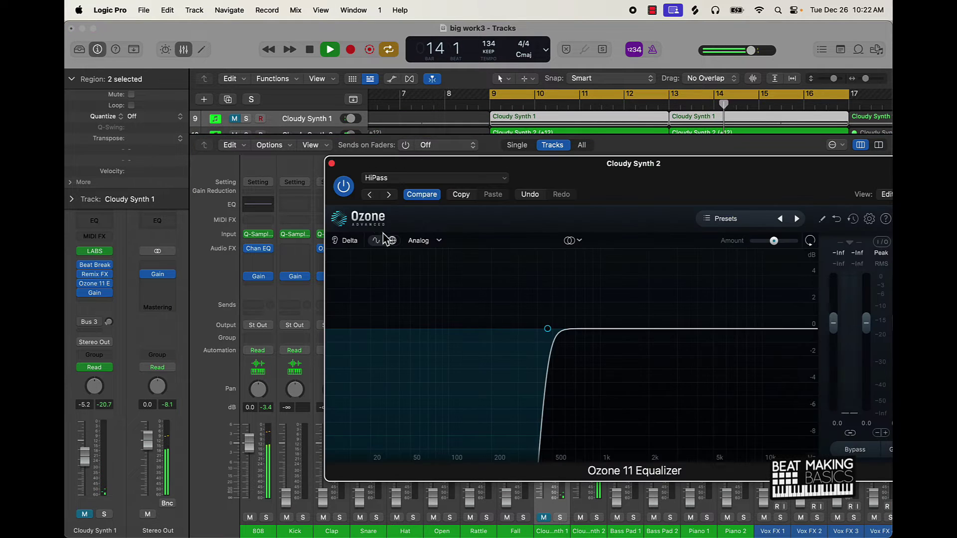
click(344, 187)
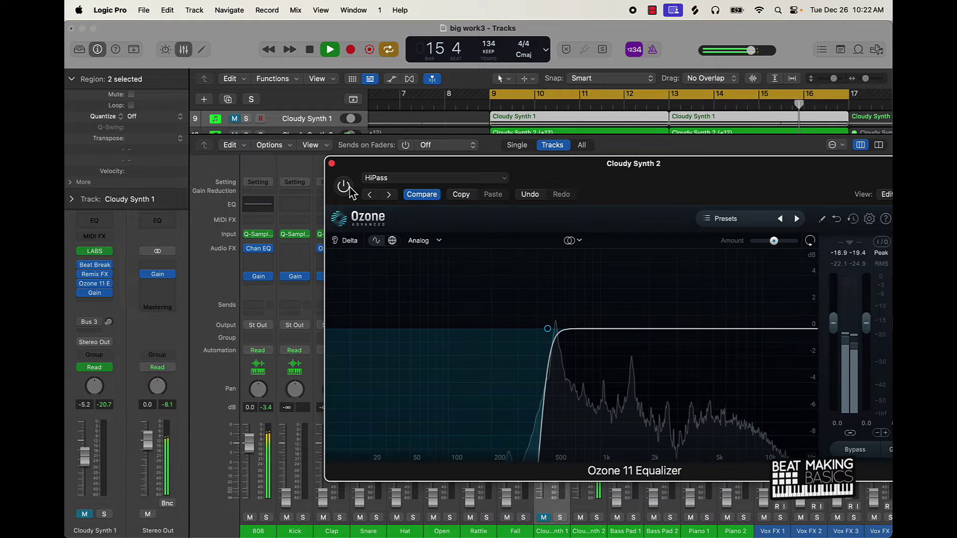
click(343, 187)
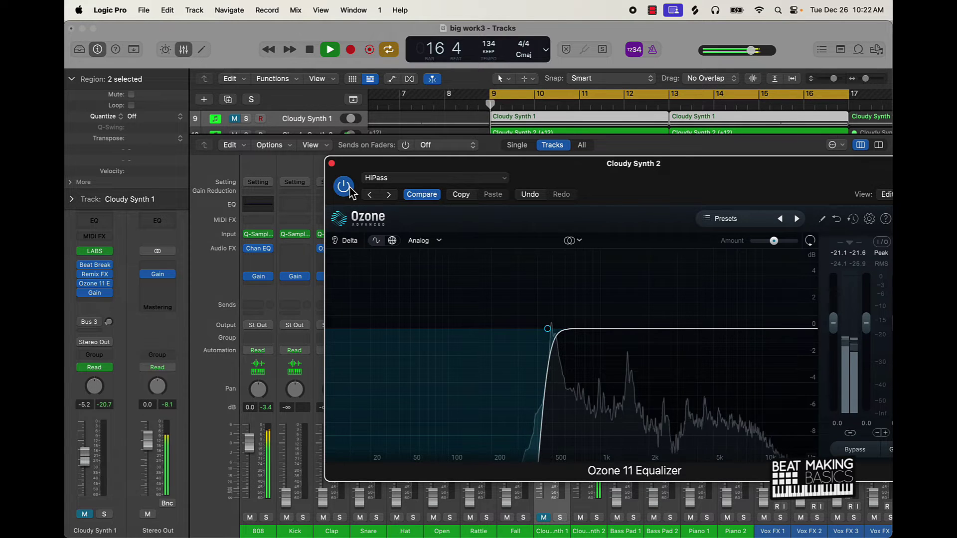
key(space)
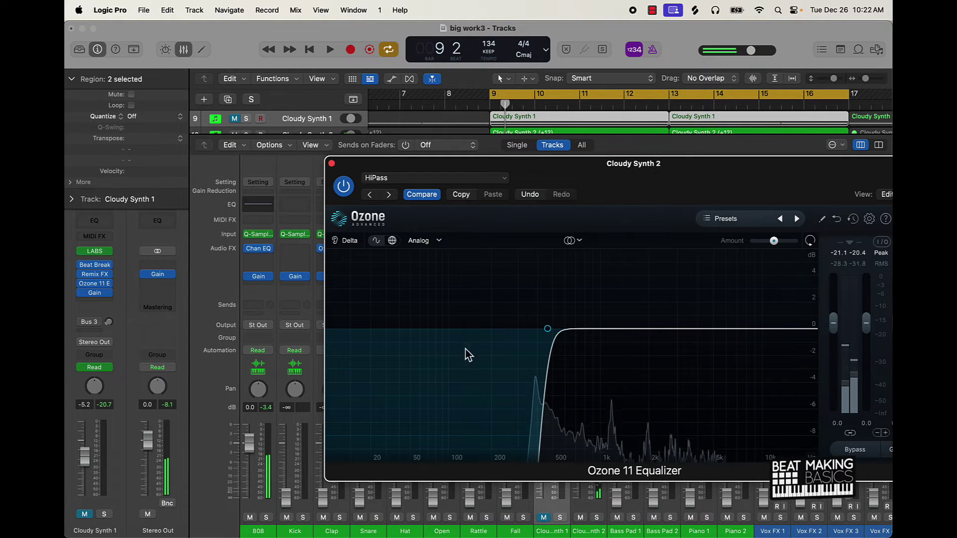
Step: Lower Cloudy Synth 2's high-pass cutoff to about 423 Hz, close its equalizer, and unmute Cloudy Synth 1
drag(548, 329, 543, 330)
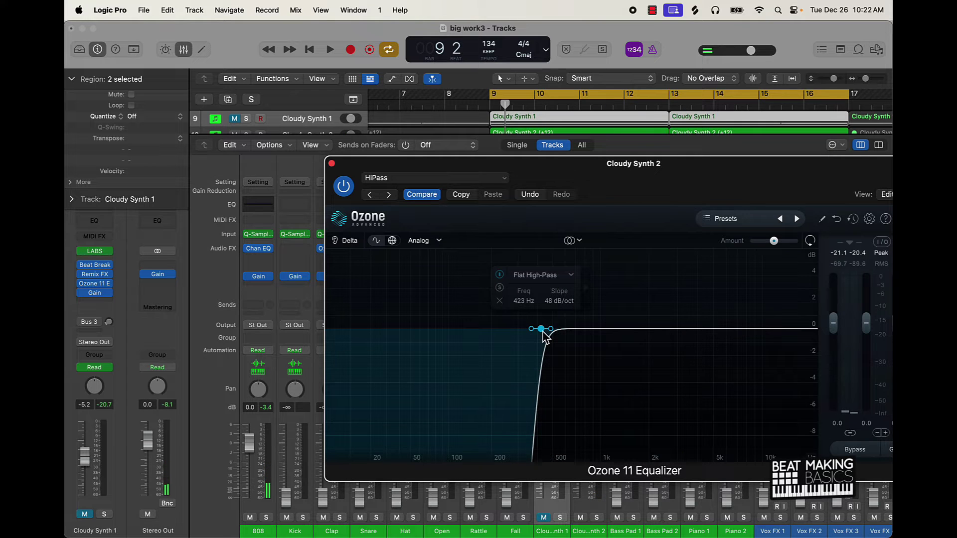
key(space)
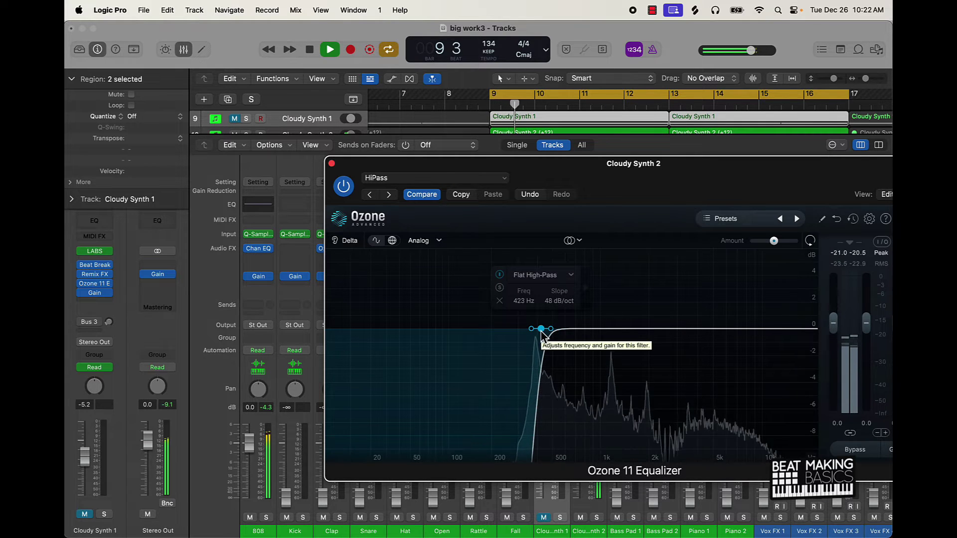
click(331, 163)
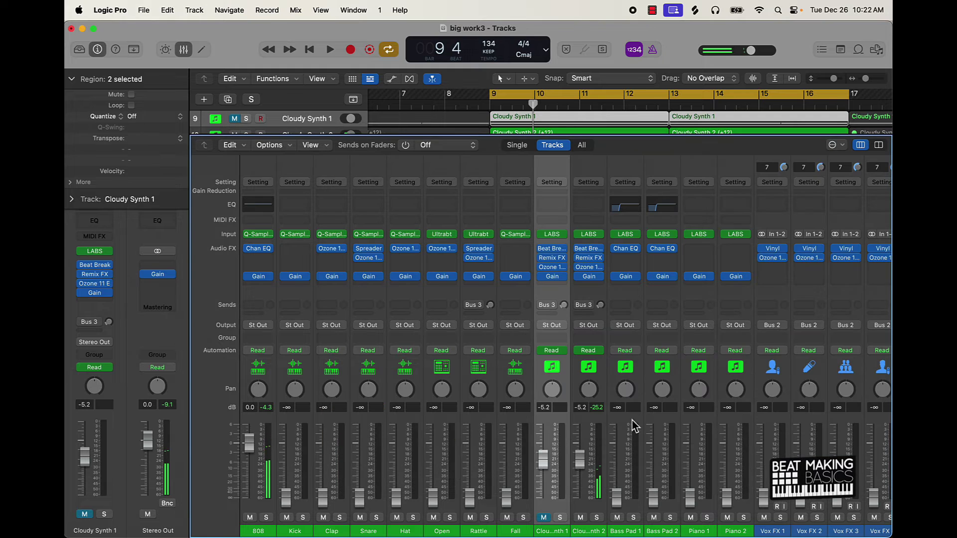
click(598, 517)
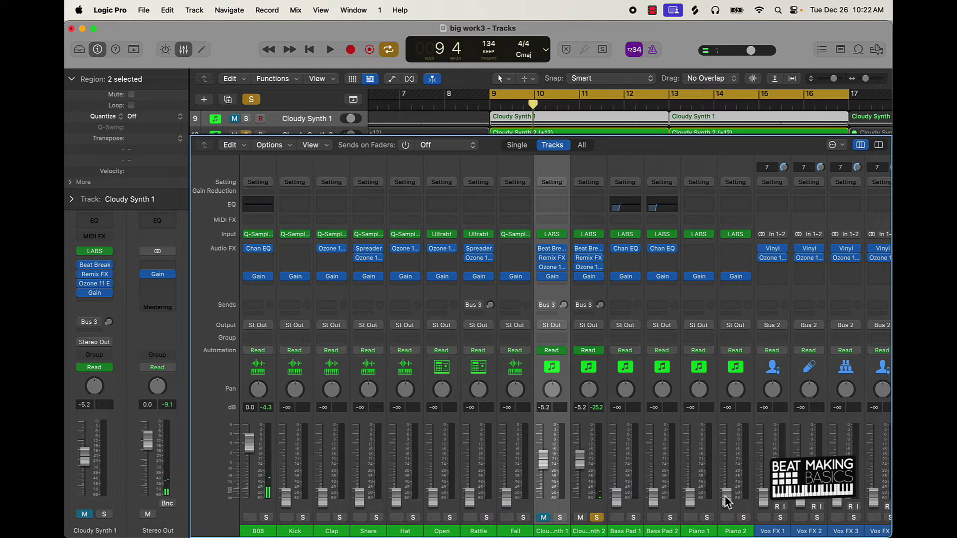
click(597, 518)
click(544, 518)
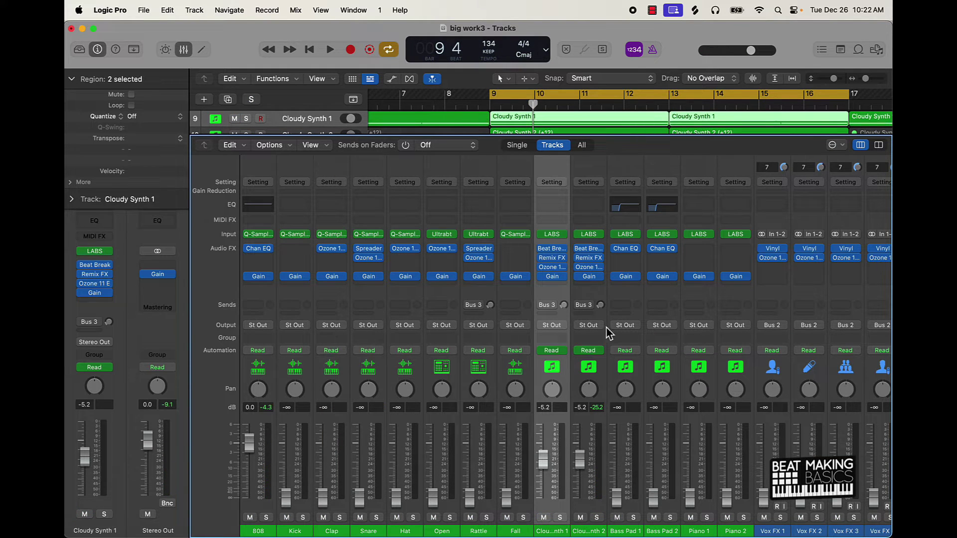
Step: Raise the Bass Pad 1 and Bass Pad 2 faders together to -7.4 dB and audition them in the loop
drag(620, 532, 661, 531)
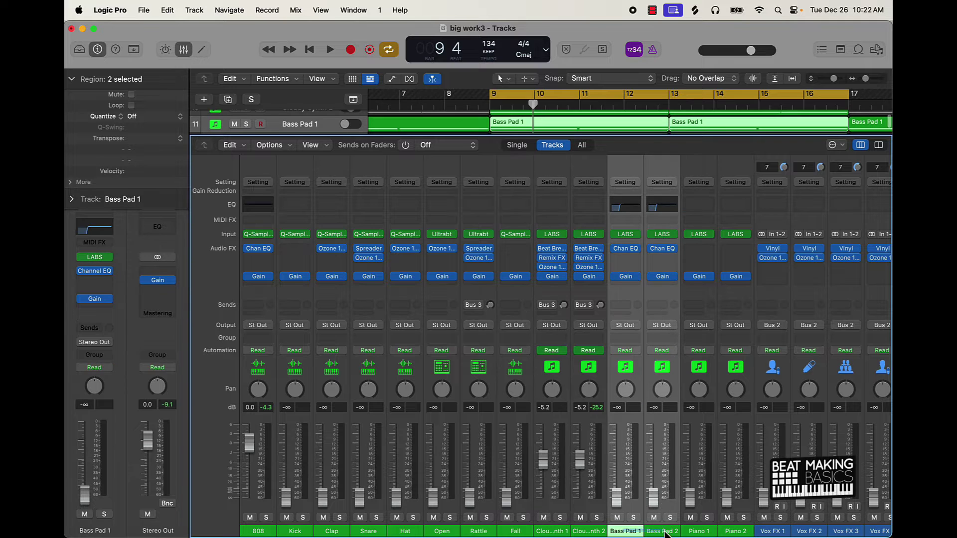
drag(653, 497, 654, 464)
key(space)
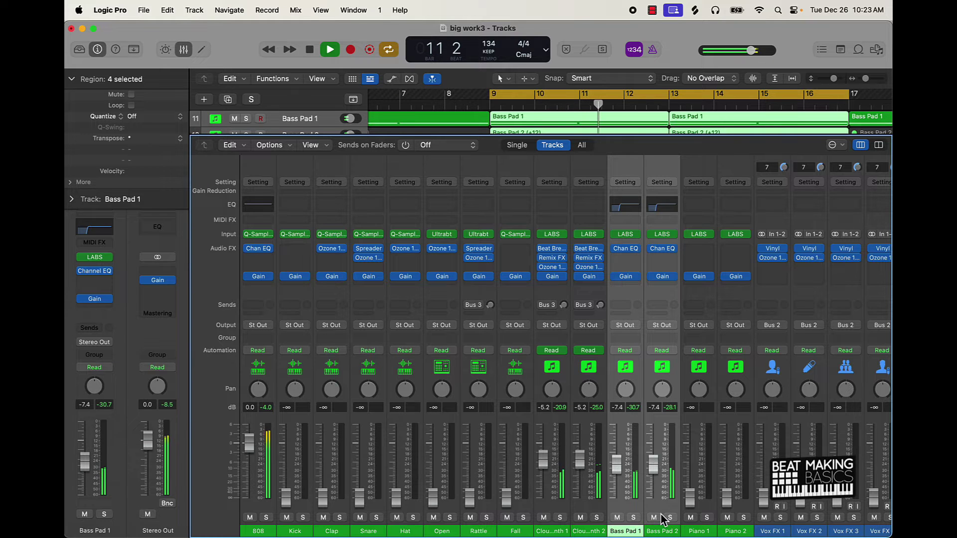
shift+click(620, 530)
key(space)
Step: Lower the low-cut frequency in Bass Pad 1's Channel EQ to 116 Hz during playback
click(620, 531)
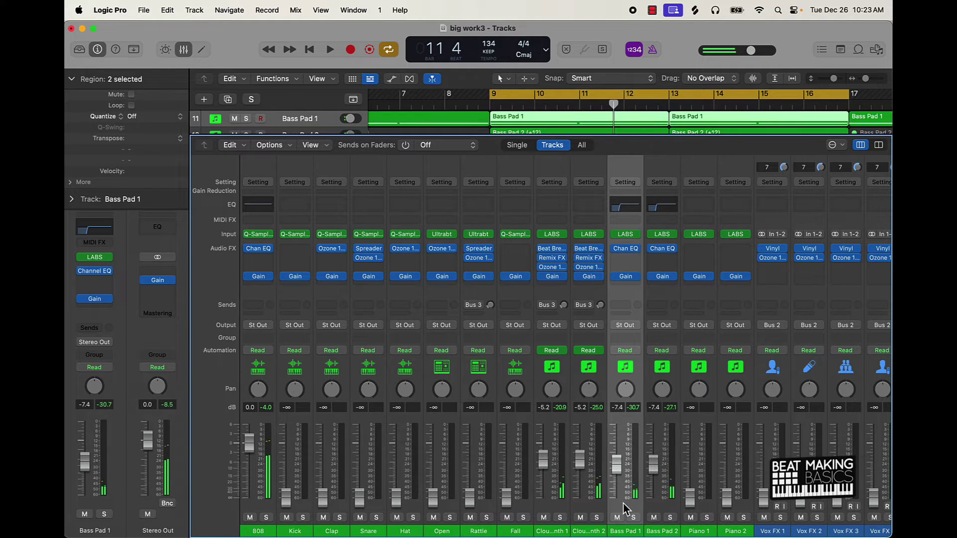
click(626, 249)
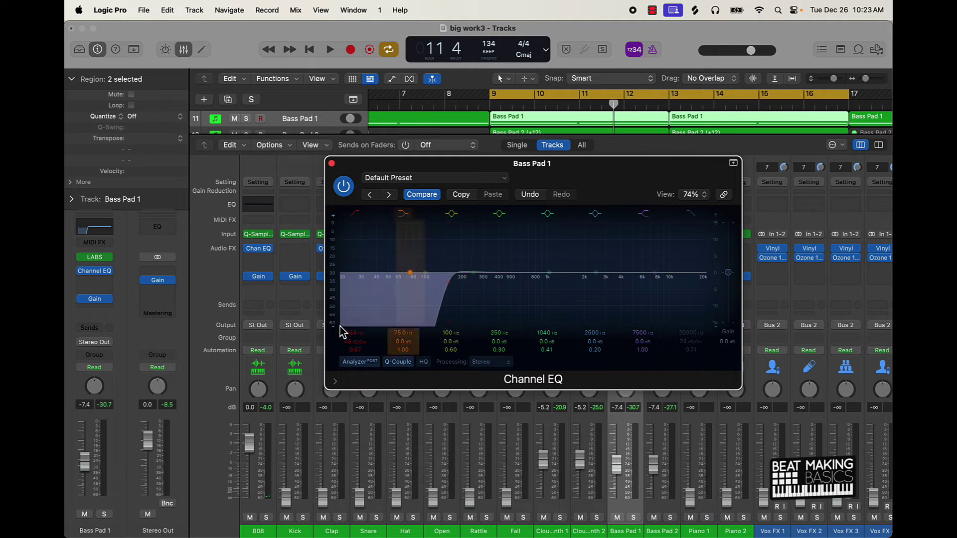
key(space)
drag(354, 332, 354, 343)
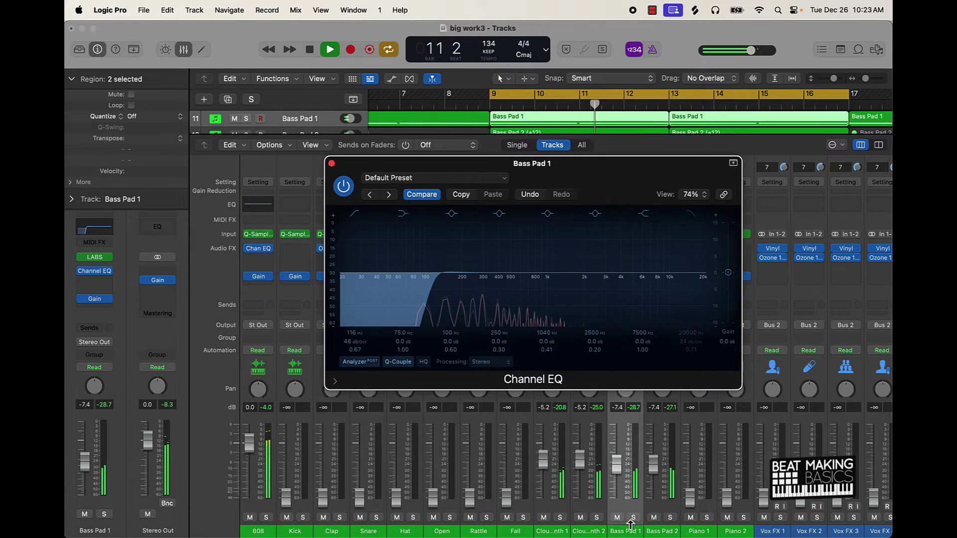
Step: Mute Bass Pad 2 and both Cloudy Synths, and compare Bass Pad 1 with its Channel EQ bypassed and switched back on
click(653, 517)
click(579, 518)
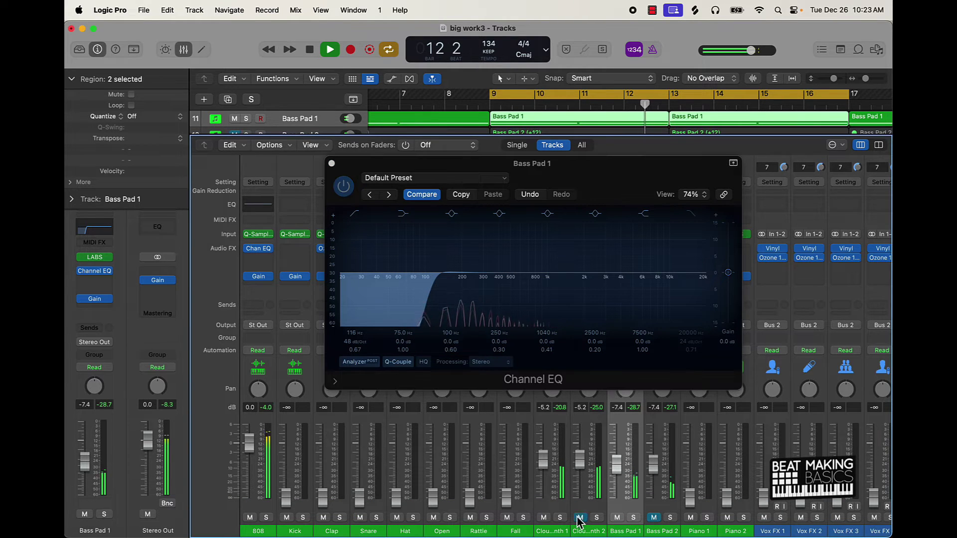
click(543, 517)
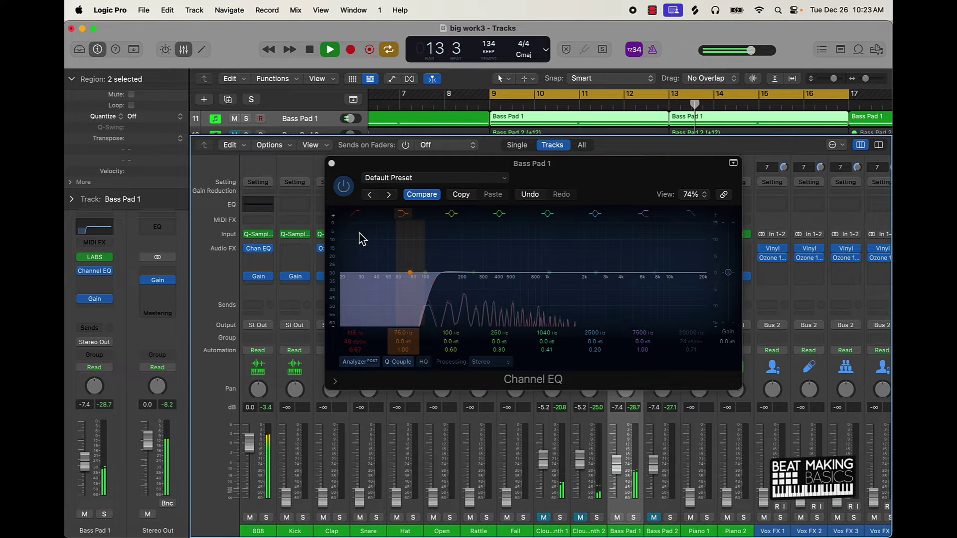
click(344, 187)
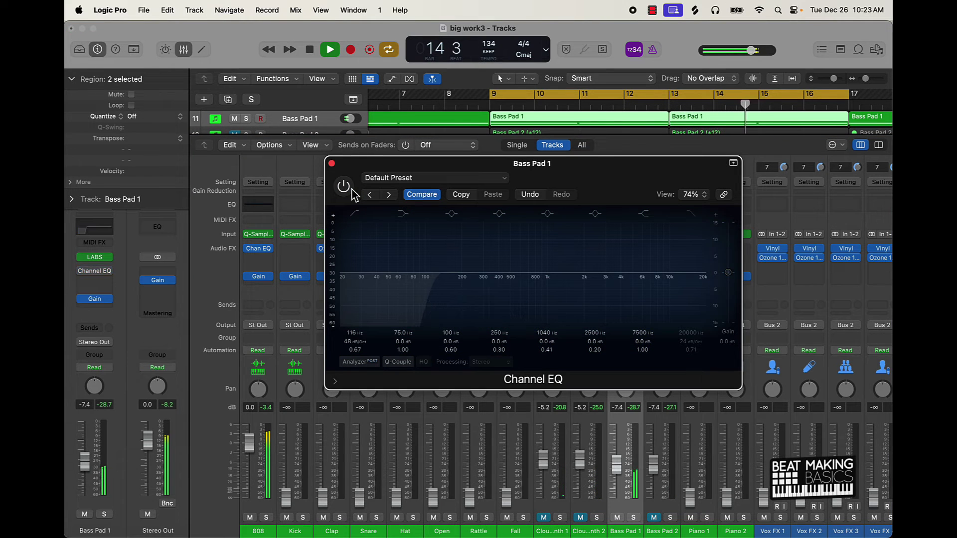
click(345, 187)
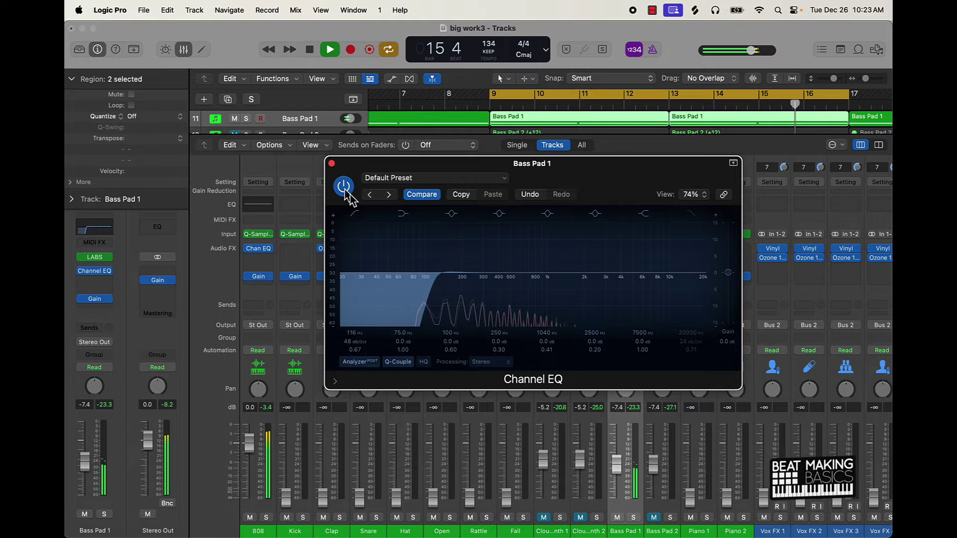
Step: Sweep Bass Pad 1's low-cut frequency upward while listening, stop playback, and close its Channel EQ
mouse_move(354, 333)
mouse_down()
mouse_move(355, 325)
mouse_move(354, 333)
mouse_up()
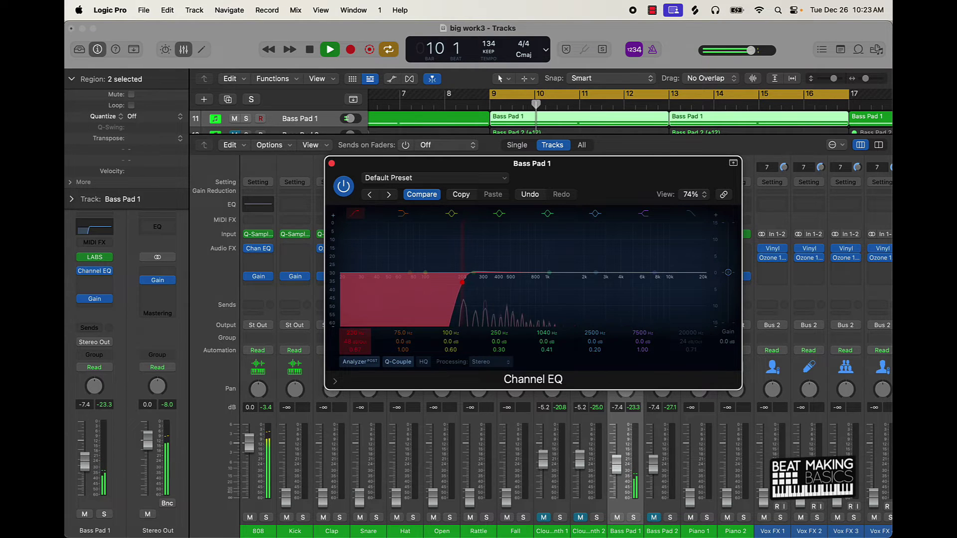
key(space)
click(332, 164)
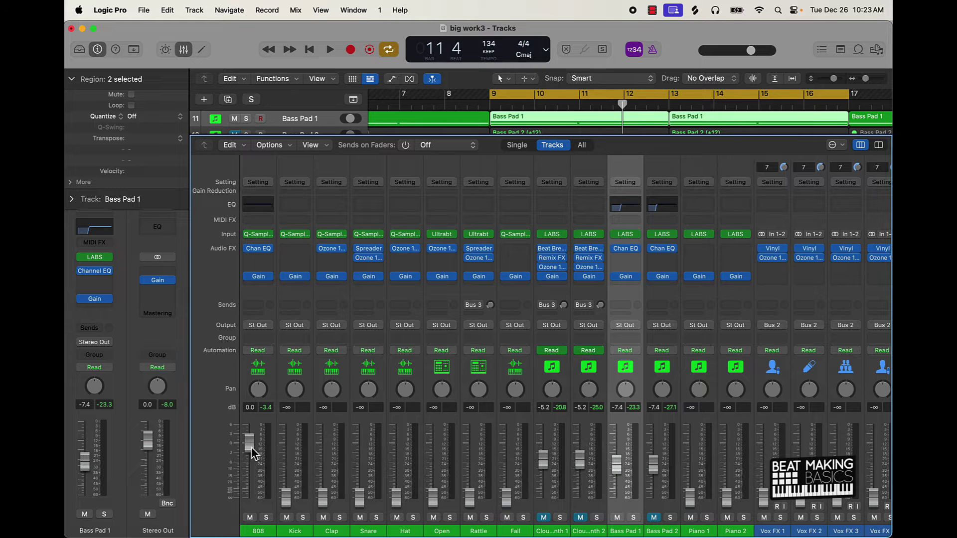
Step: Unmute Bass Pad 2 and lower the low-cut frequency in its Channel EQ to 112 Hz during playback
click(654, 518)
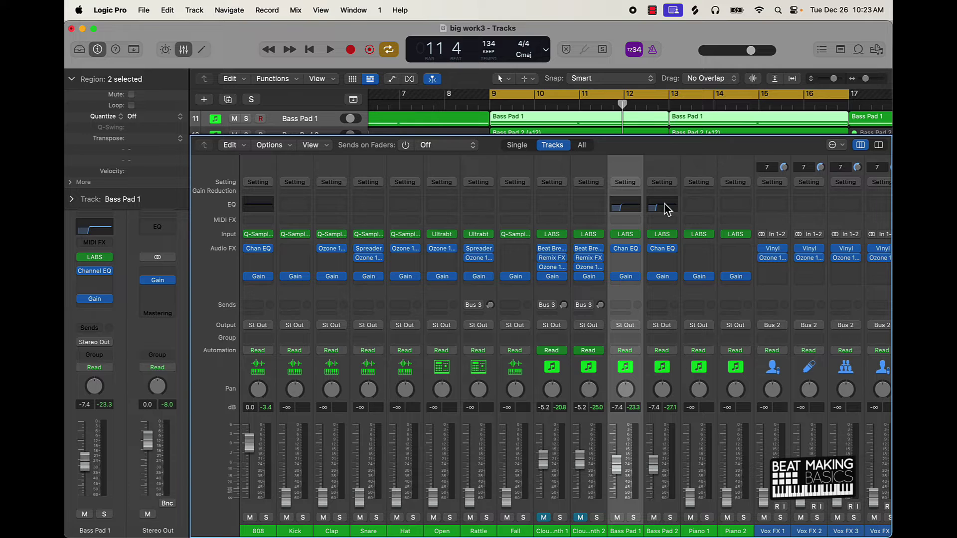
click(663, 251)
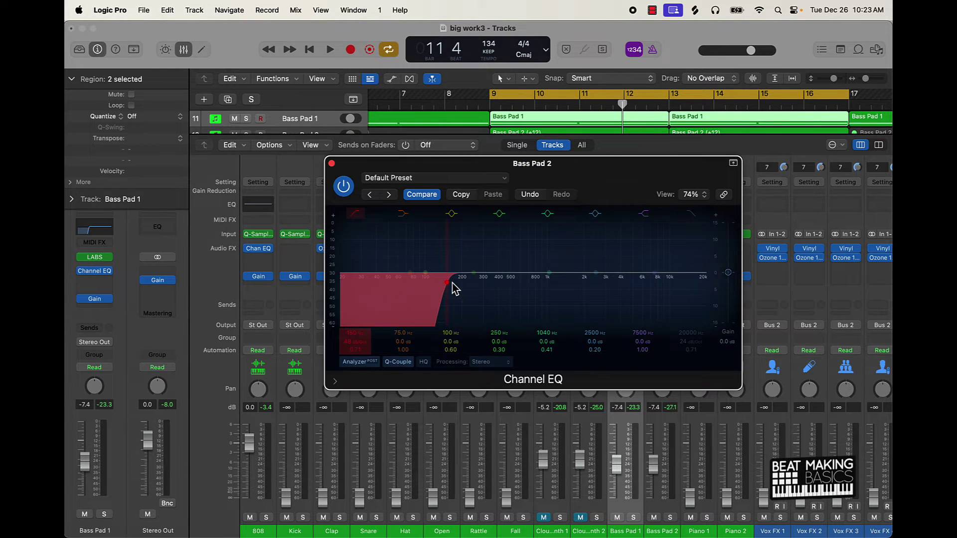
key(space)
drag(452, 282, 432, 285)
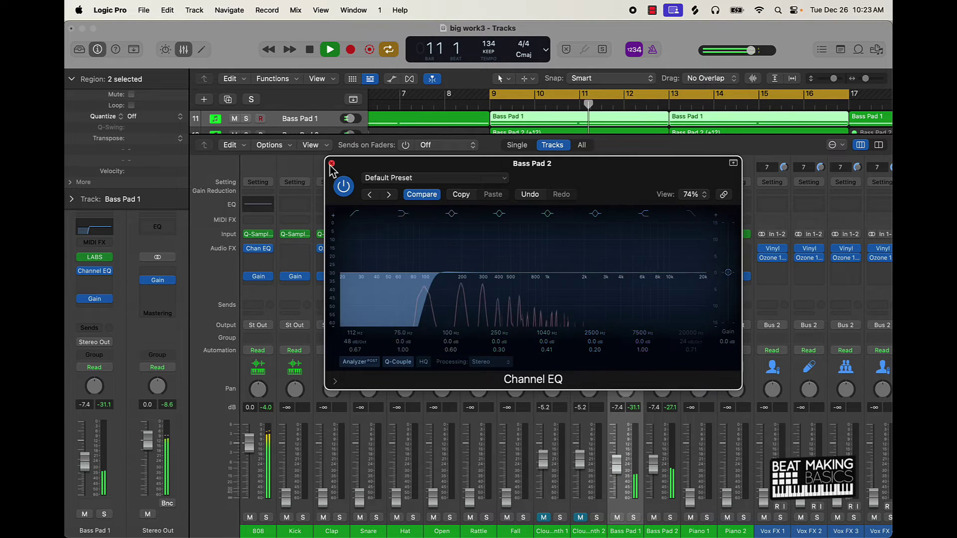
click(331, 164)
Step: Bring both Cloudy Synths back into the mix and audition them together with the bass pads and the 808
key(space)
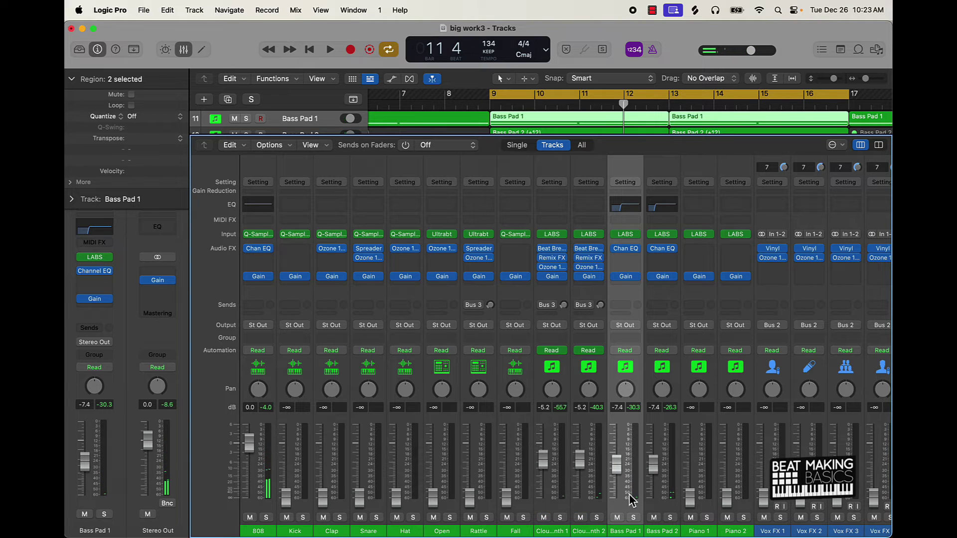
key(space)
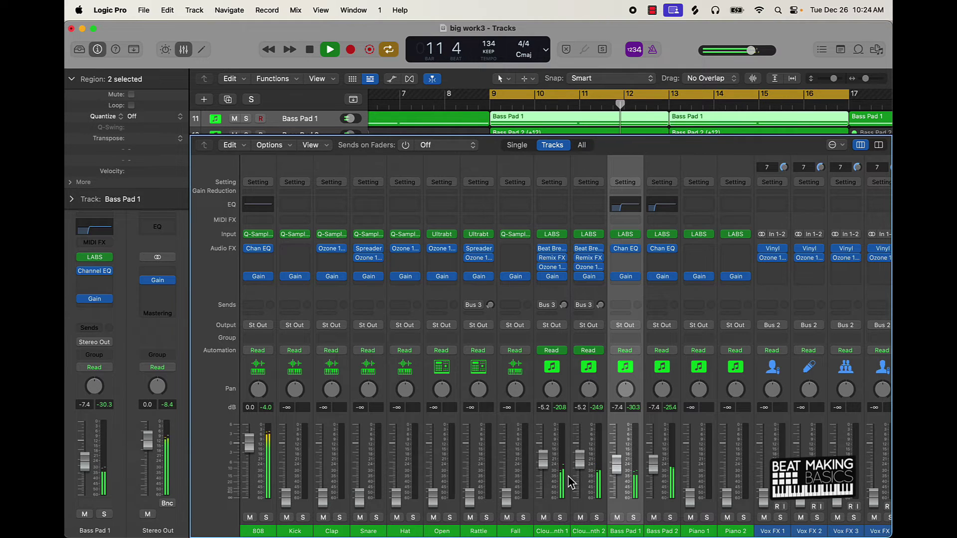
key(space)
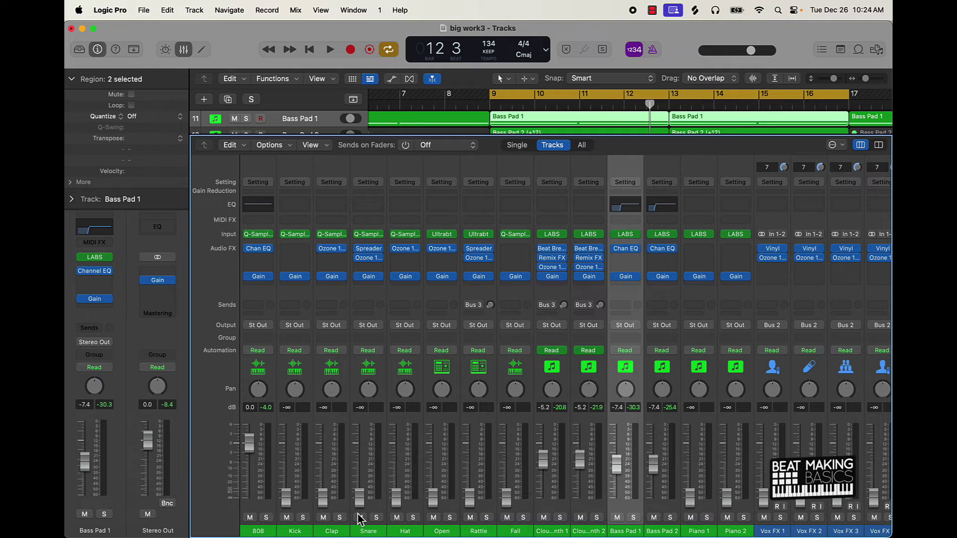
Step: Select the Clap and Snare channels and raise their faders together to -1.7 dB
drag(332, 533, 363, 447)
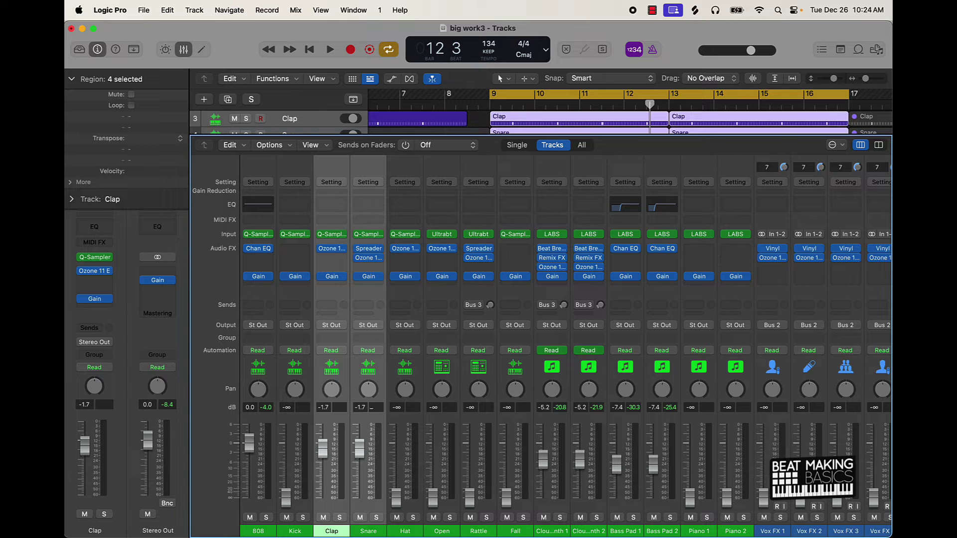
key(super+space)
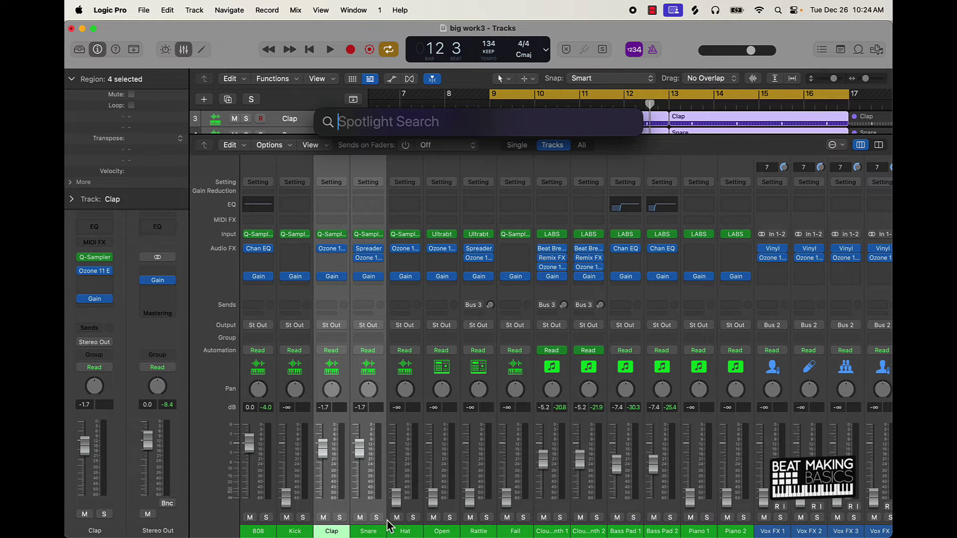
key(Escape)
Step: Play the loop and lower the Snare to -4.9 dB and the Clap to -3.6 dB
click(372, 504)
key(space)
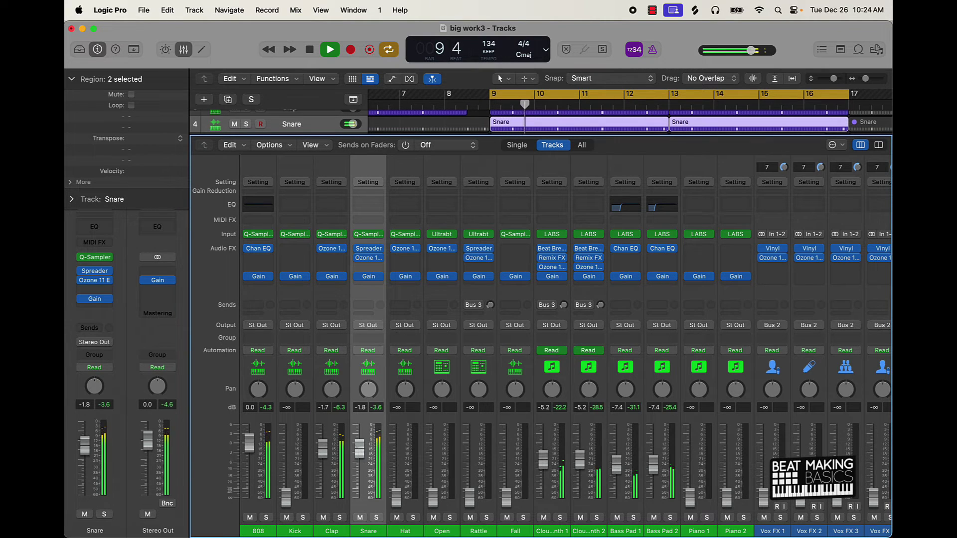
drag(358, 448, 322, 455)
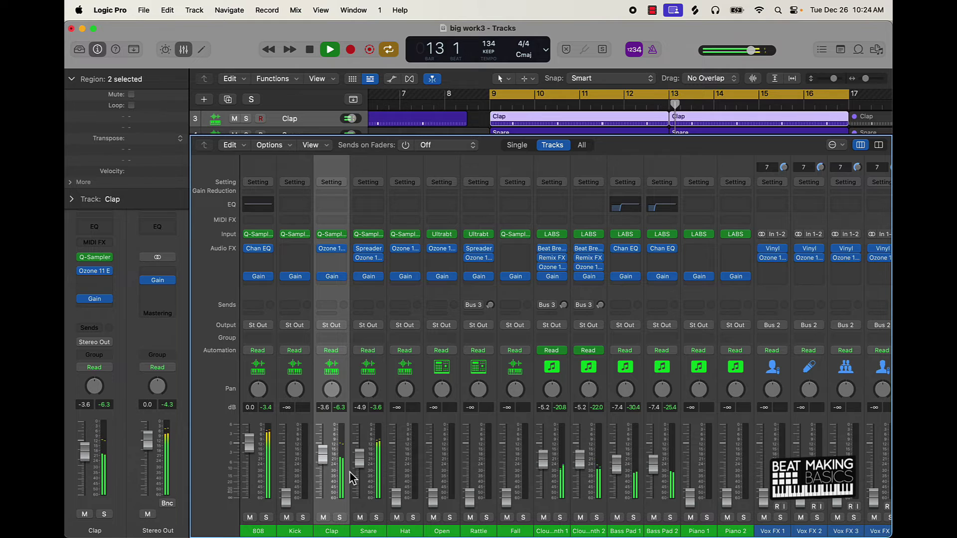
Step: Lower the Clap to -3.9 dB and bring in the Hat at -6.6, Open at -9.2, Rattle at -9.6 and Fall at -13.0 dB
drag(322, 455, 322, 457)
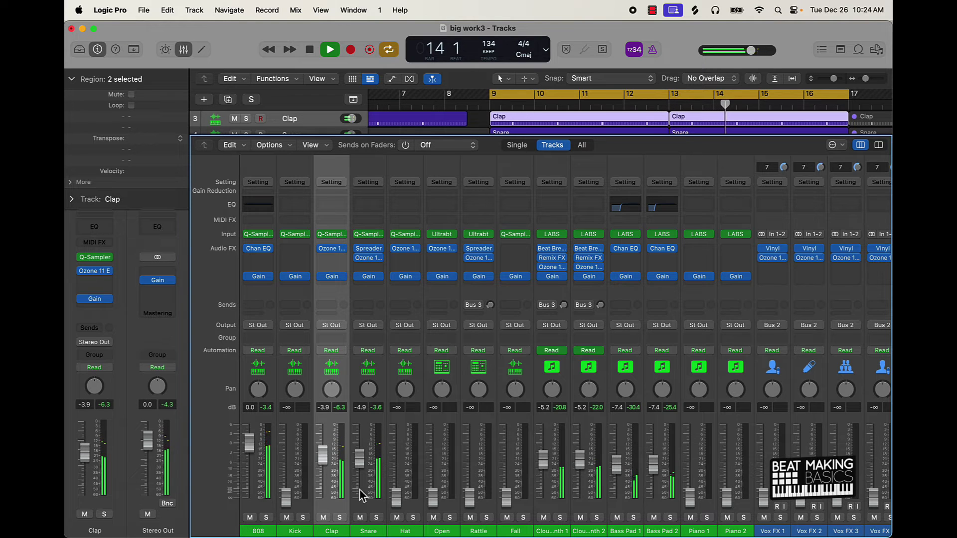
drag(397, 496, 396, 464)
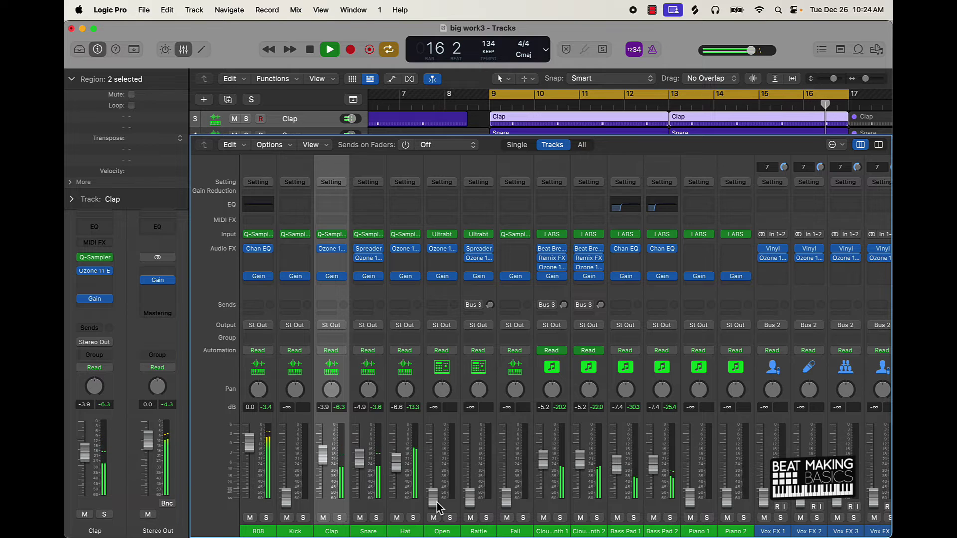
drag(437, 507, 470, 465)
drag(506, 498, 507, 470)
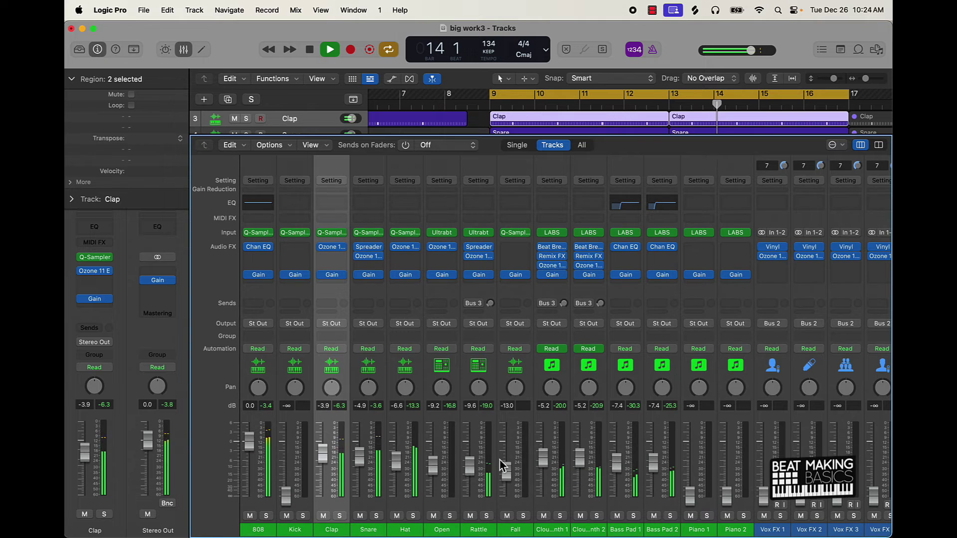
Step: Bring the Kick up to 0.1 dB against the 808 during playback, stopping the loop and clearing the peak readings
drag(285, 497, 285, 453)
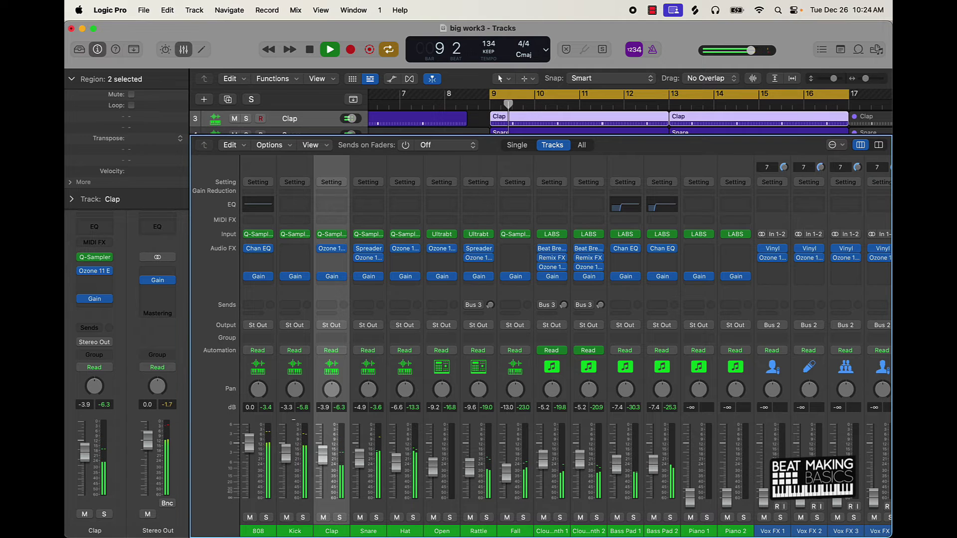
drag(285, 453, 286, 449)
scroll(316, 424, right, 2)
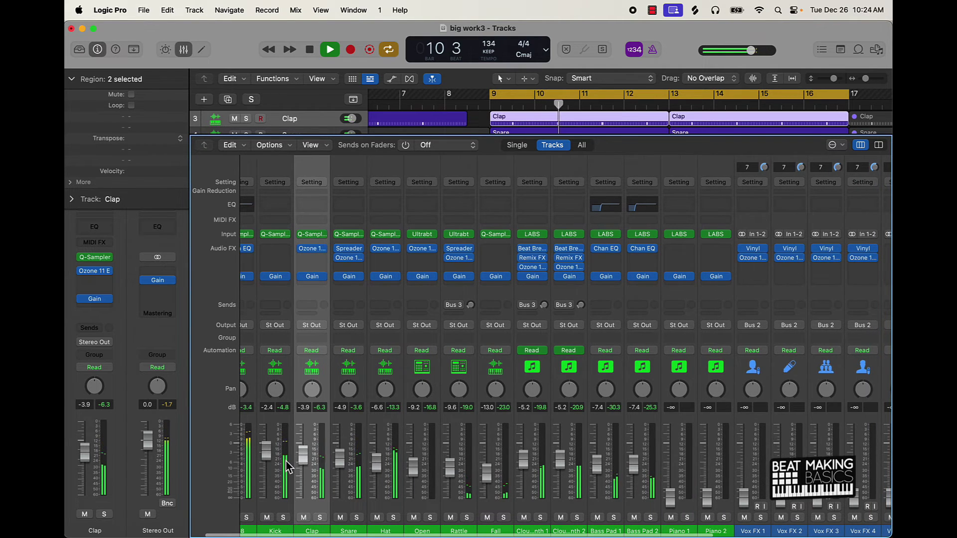
scroll(285, 460, left, 2)
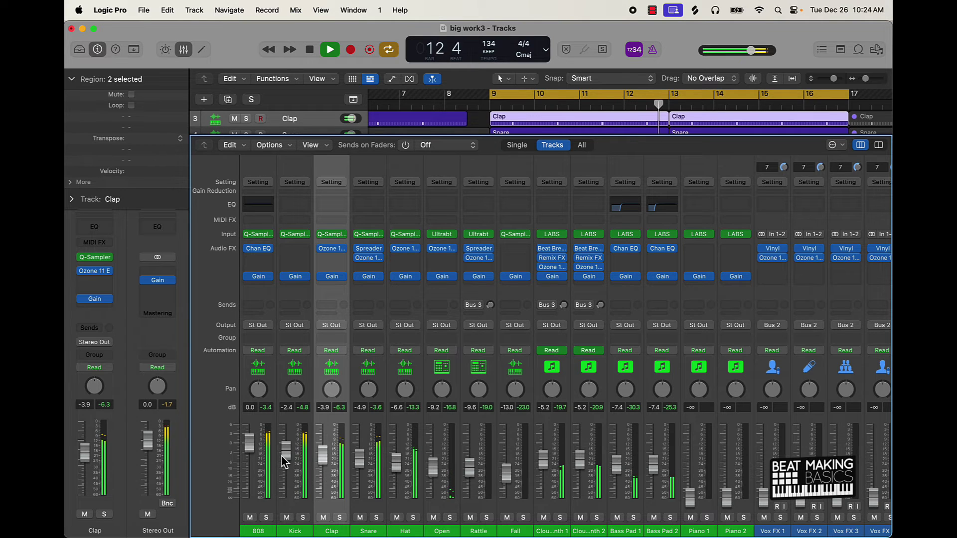
mouse_move(283, 456)
mouse_down()
mouse_move(282, 431)
mouse_move(286, 439)
mouse_up()
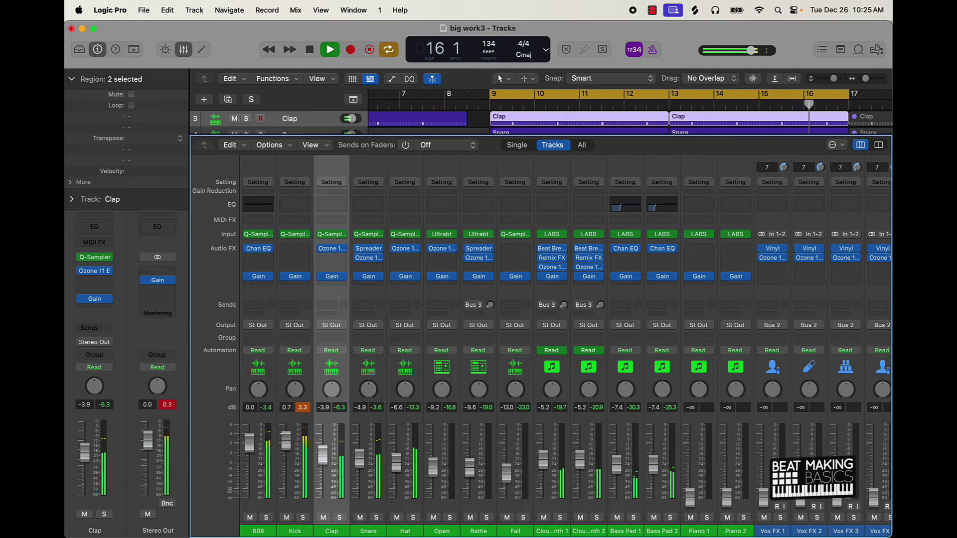
drag(285, 439, 286, 441)
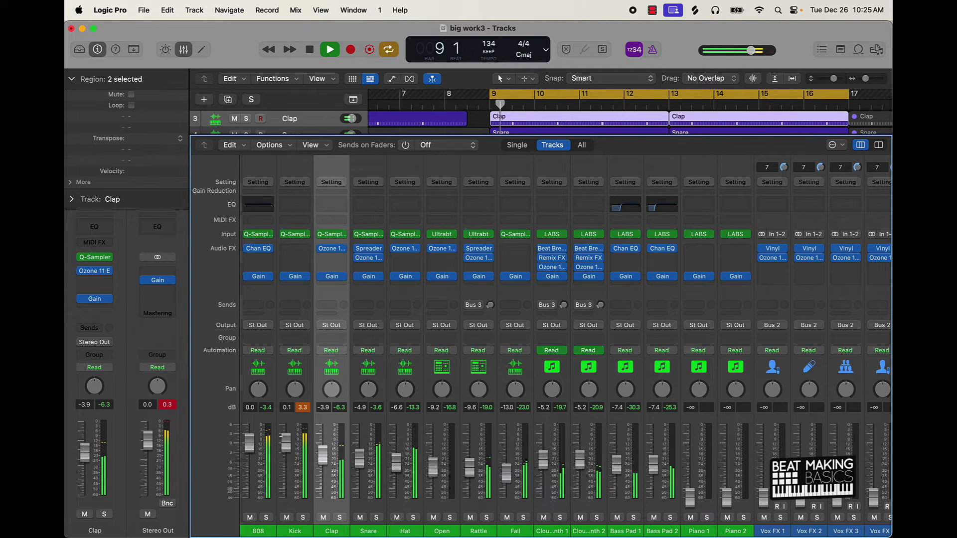
key(space)
click(306, 407)
Step: Examine the high-pass curves in the Ozone 11 Equalizer on the Clap, Snare and Hat channels
scroll(305, 411, right, 1)
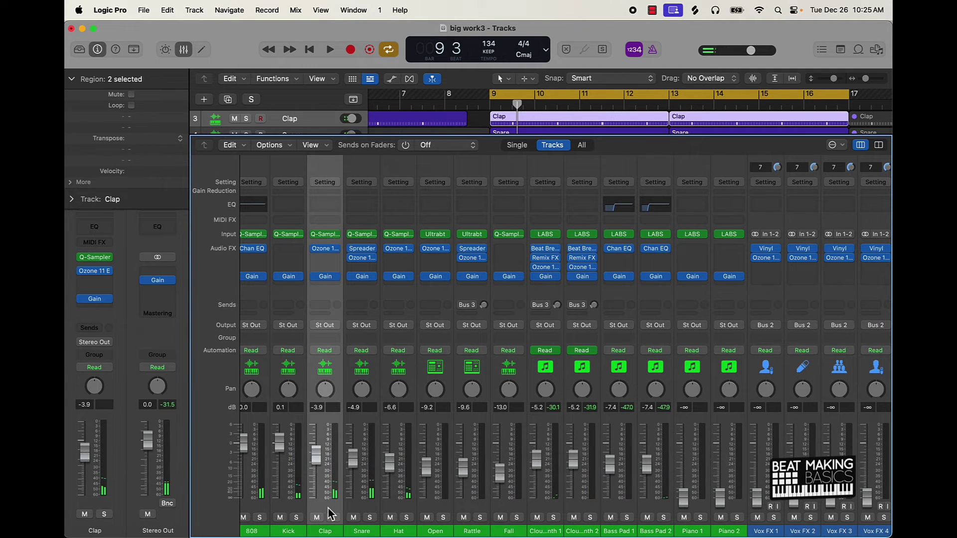
click(329, 249)
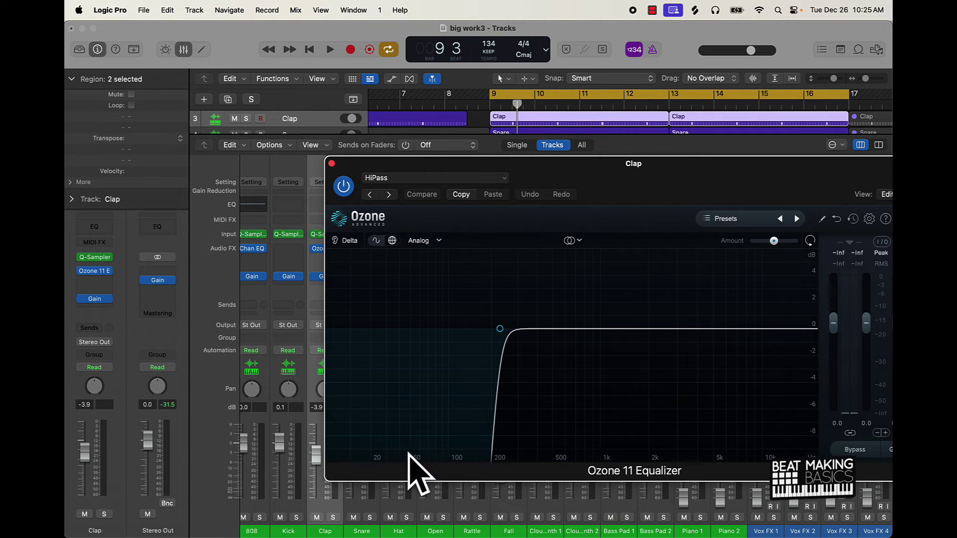
click(332, 164)
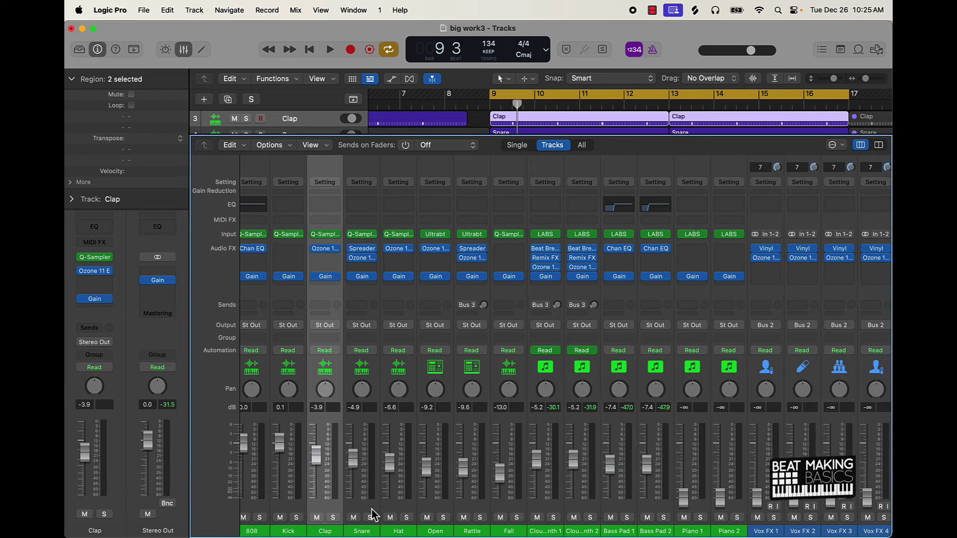
click(376, 406)
mouse_move(362, 262)
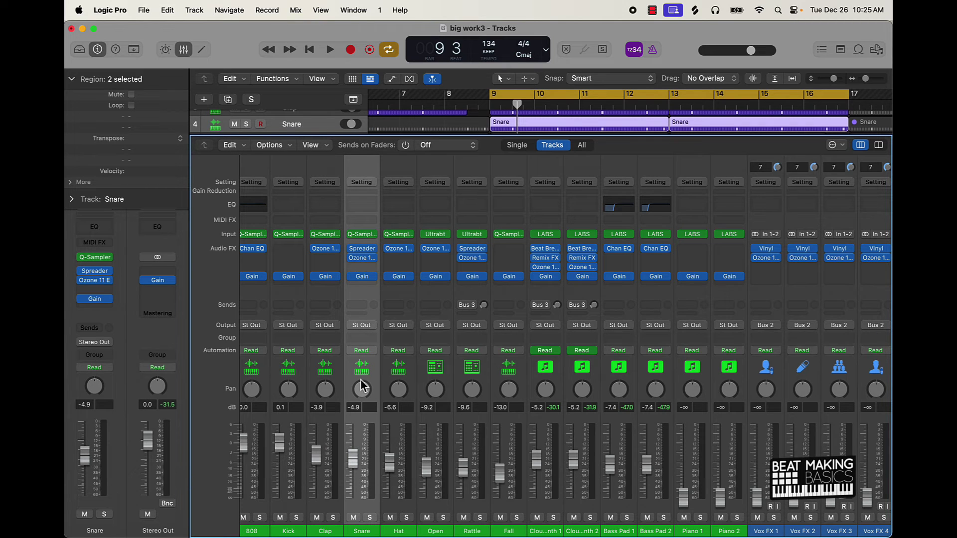
click(363, 257)
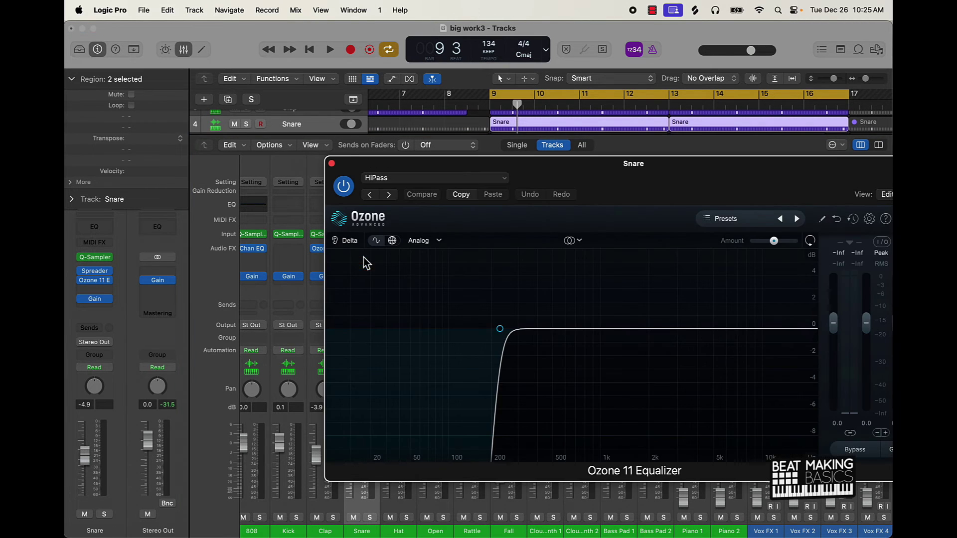
click(332, 163)
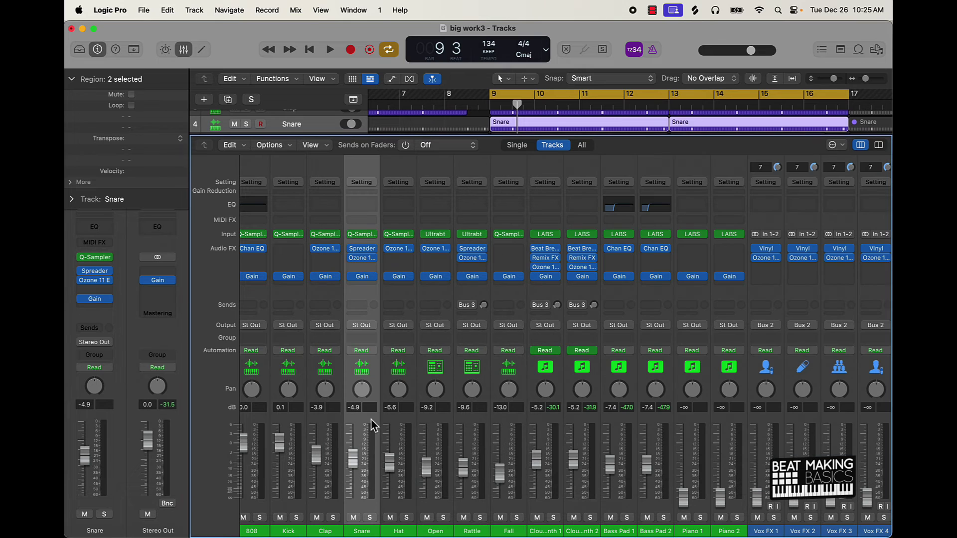
click(406, 511)
click(400, 250)
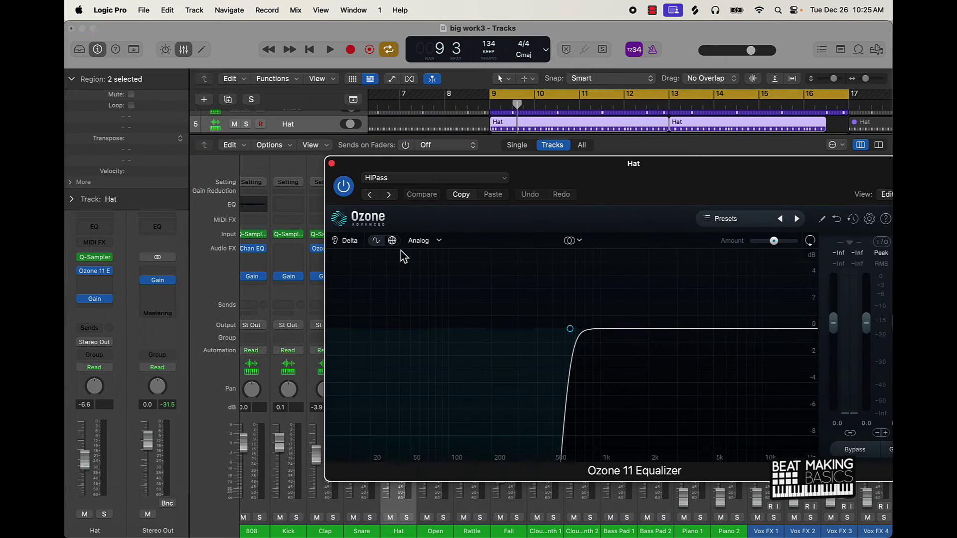
click(331, 163)
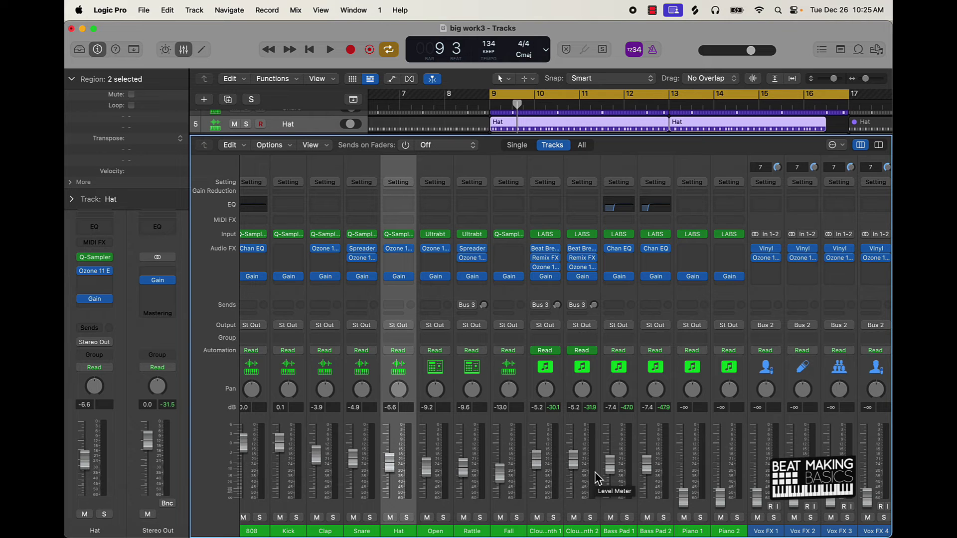
Step: Raise the Piano 1 and Piano 2 faders together to -8.2 dB and play the loop
scroll(654, 516, right, 2)
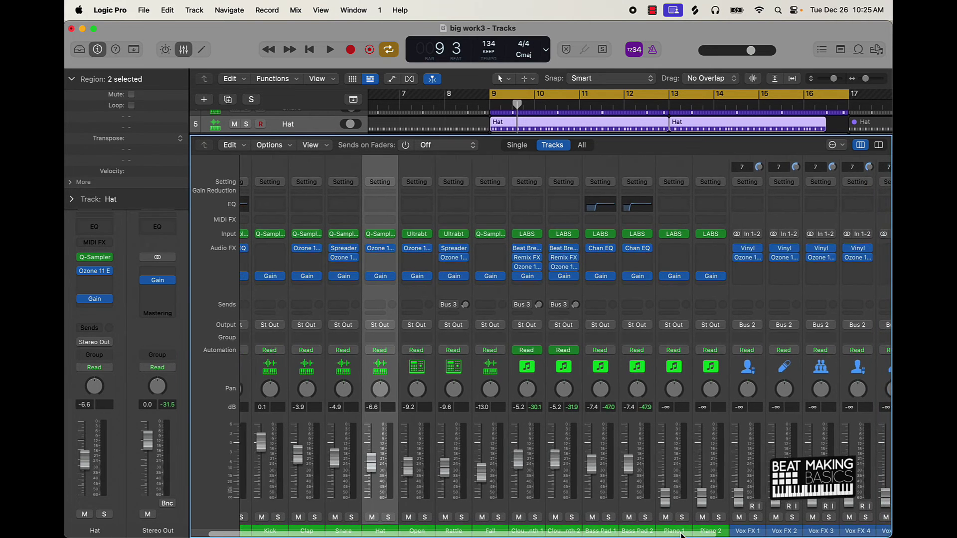
drag(651, 515, 677, 463)
key(space)
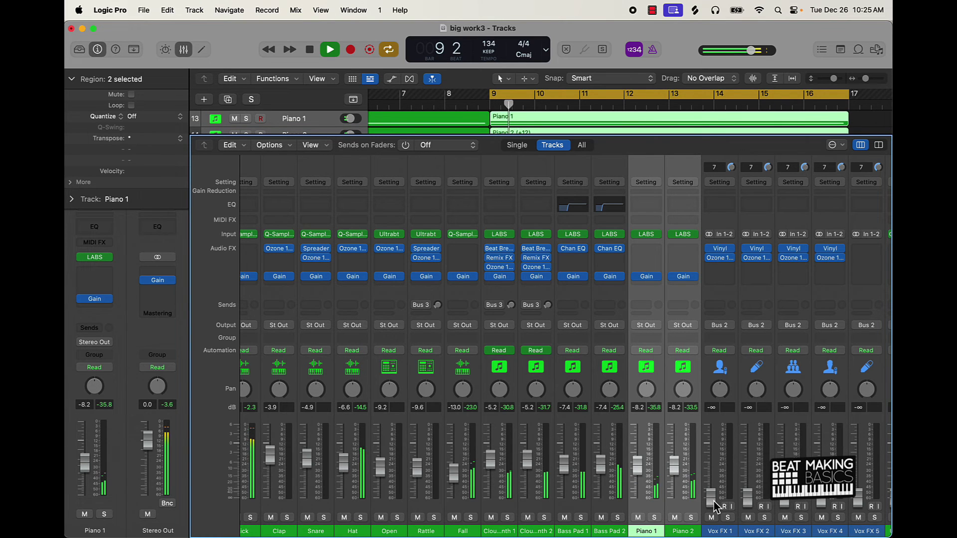
Step: Select Vox FX 1 to 5 with the tag, Drums and Melody channels and raise their faders together to -13.4 dB
click(721, 531)
scroll(721, 531, right, 5)
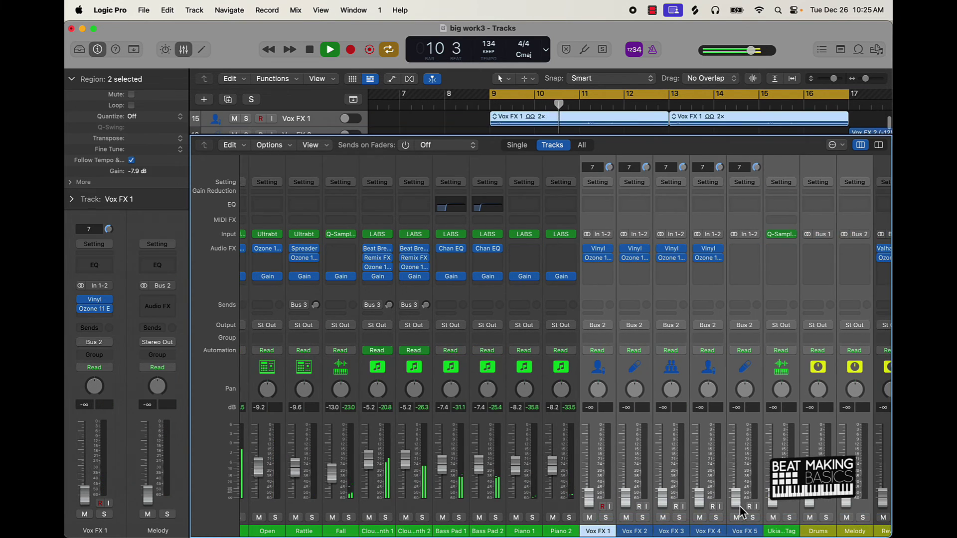
drag(773, 503, 773, 473)
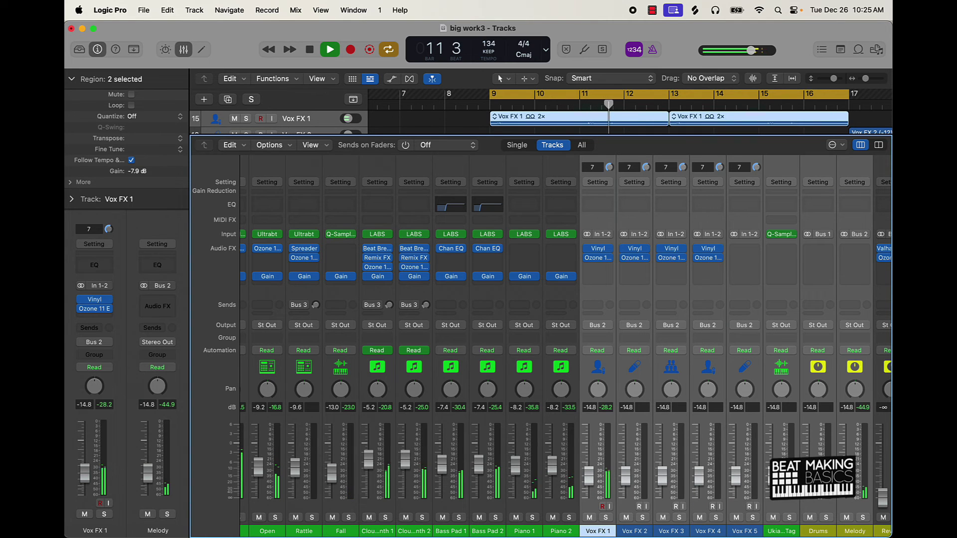
drag(813, 508, 813, 506)
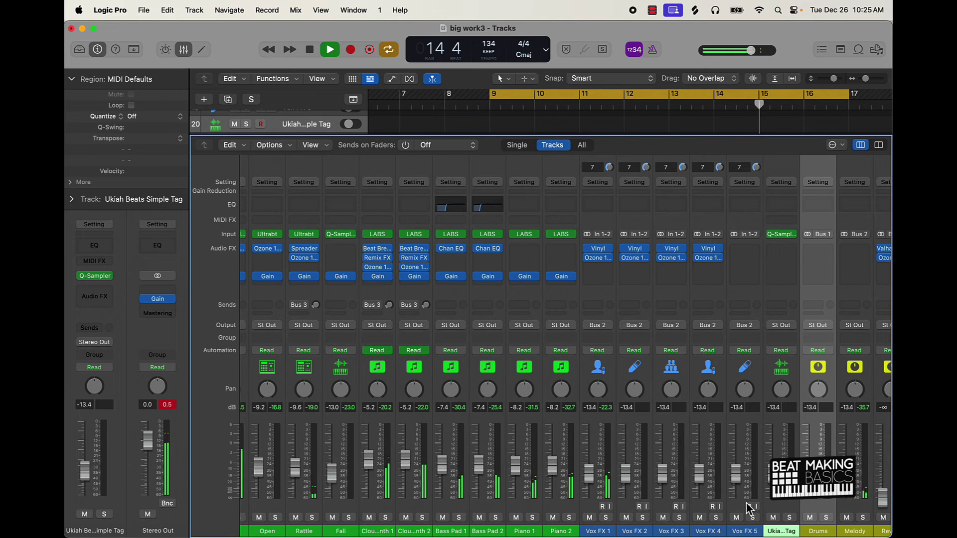
Step: Route Vox FX 1 to 5 from Bus 2 to Stereo Output and lower their faders together to -16.0 dB
drag(742, 503, 587, 490)
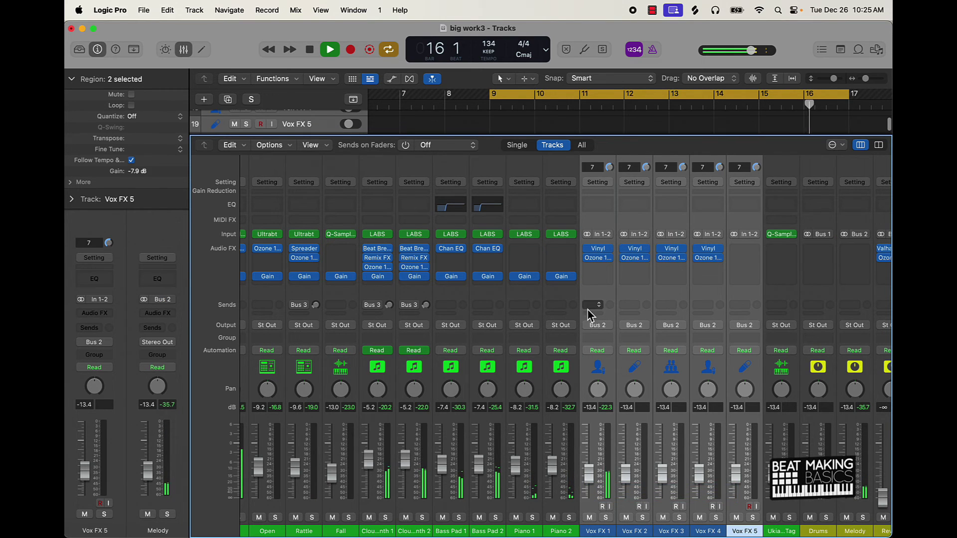
click(597, 325)
mouse_move(620, 360)
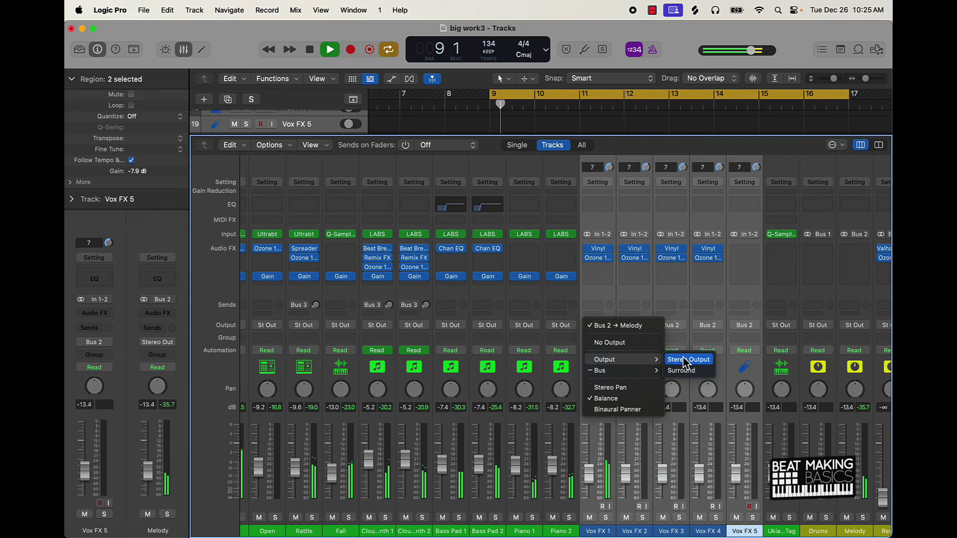
click(685, 359)
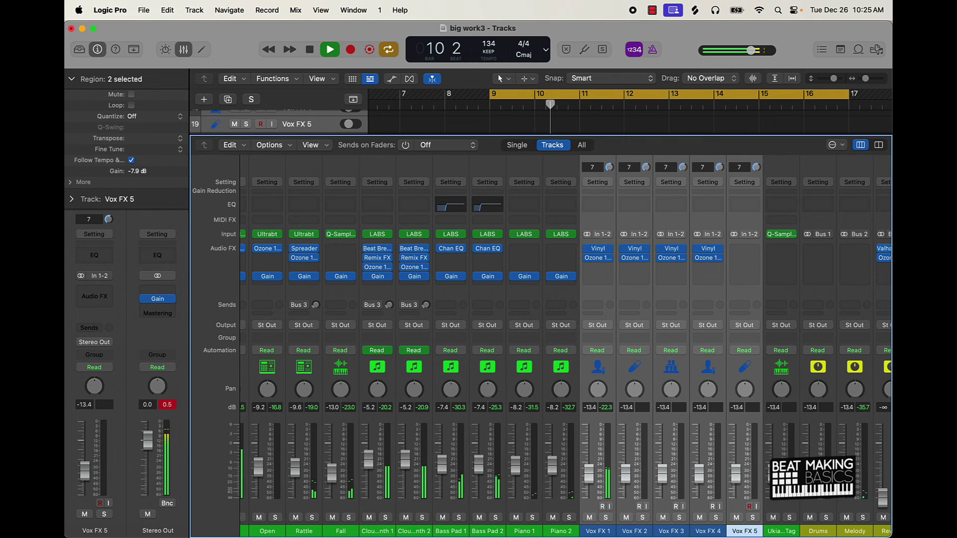
mouse_move(588, 473)
mouse_down()
mouse_move(607, 484)
mouse_move(594, 486)
mouse_up()
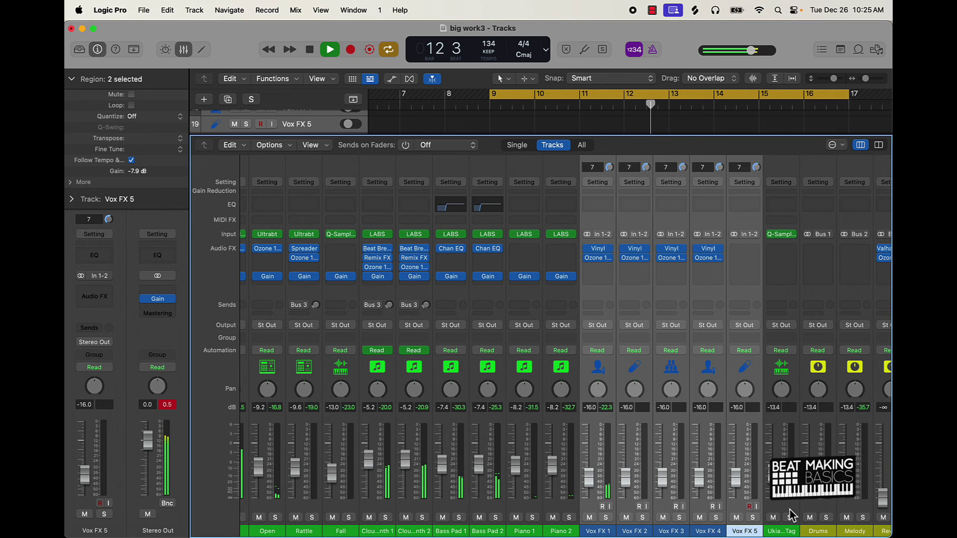
Step: Pull the Drums and Melody faders down to -∞ and lower the Kick to -0.7 dB before stopping playback
drag(809, 511, 847, 510)
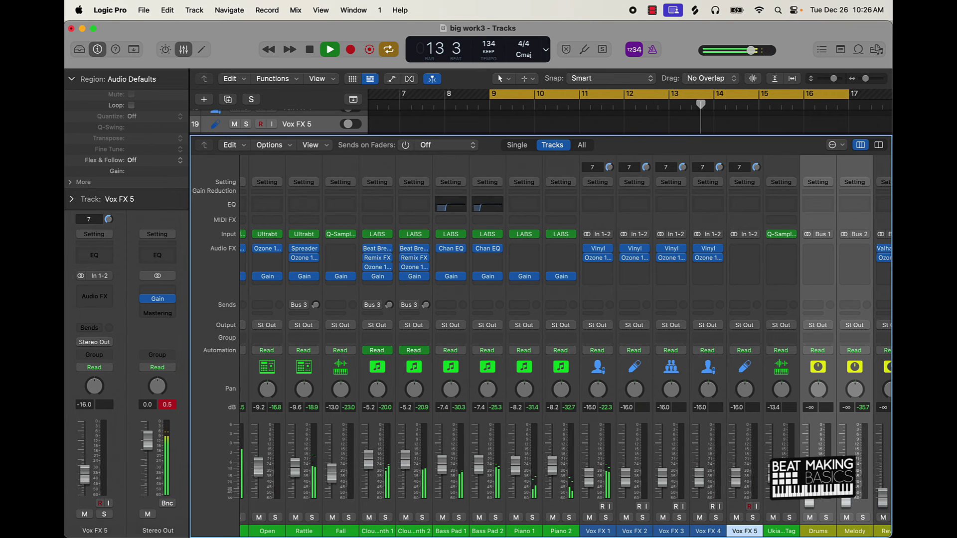
scroll(743, 456, left, 5)
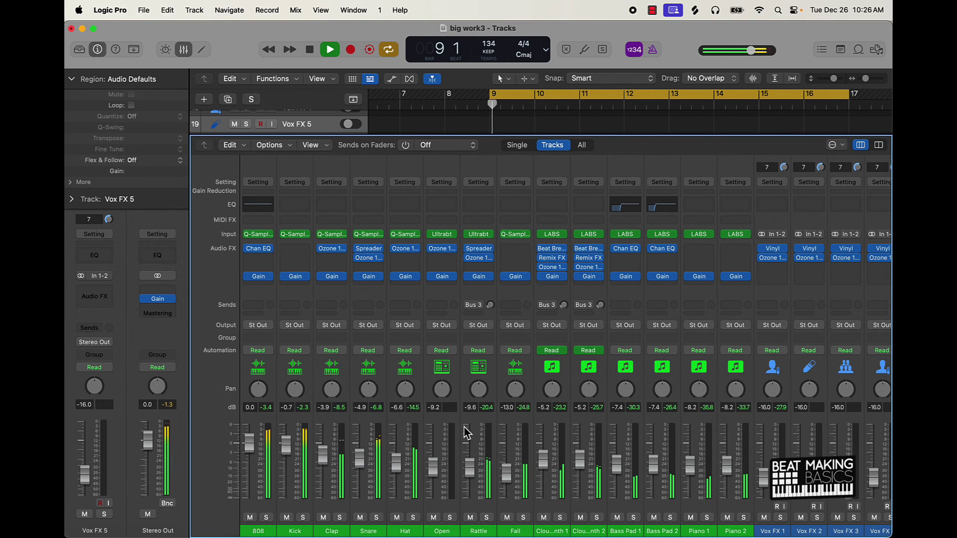
key(space)
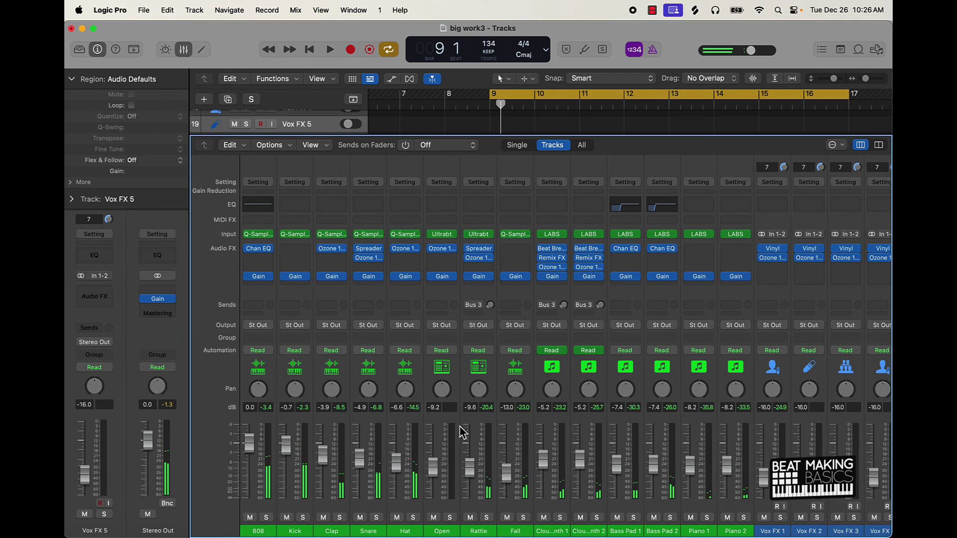